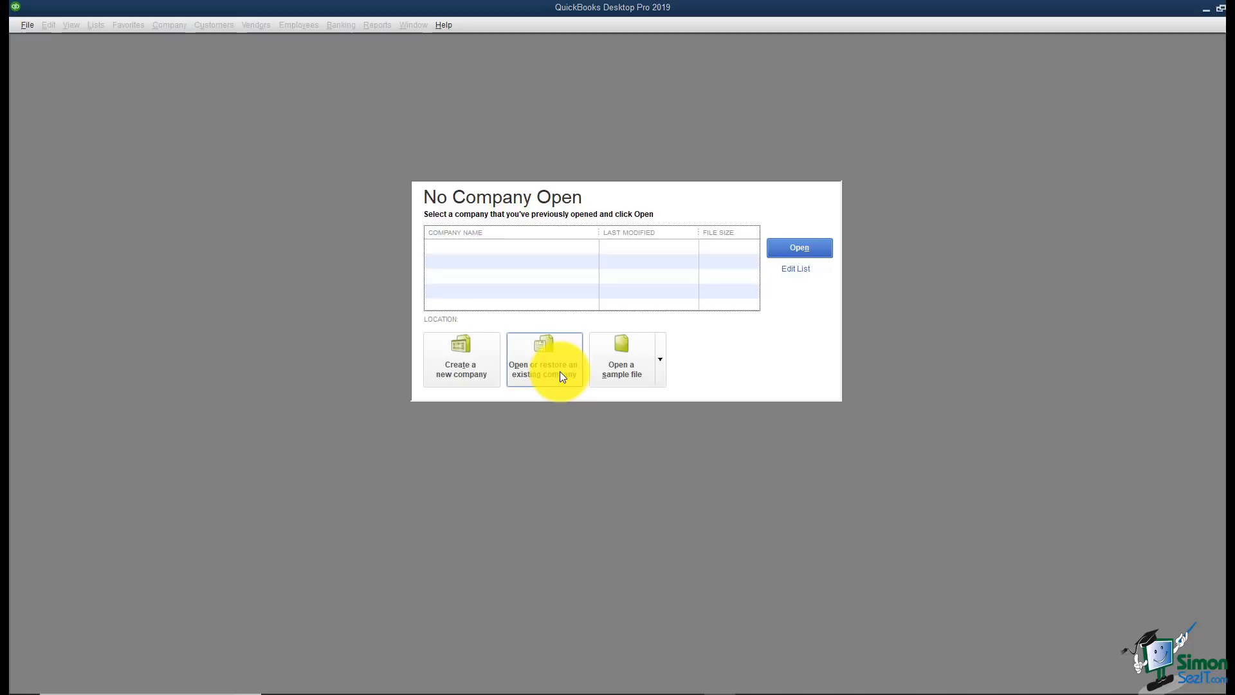
Step: After previewing the sample company files, start a new company using Advanced Setup
left_click(663, 373)
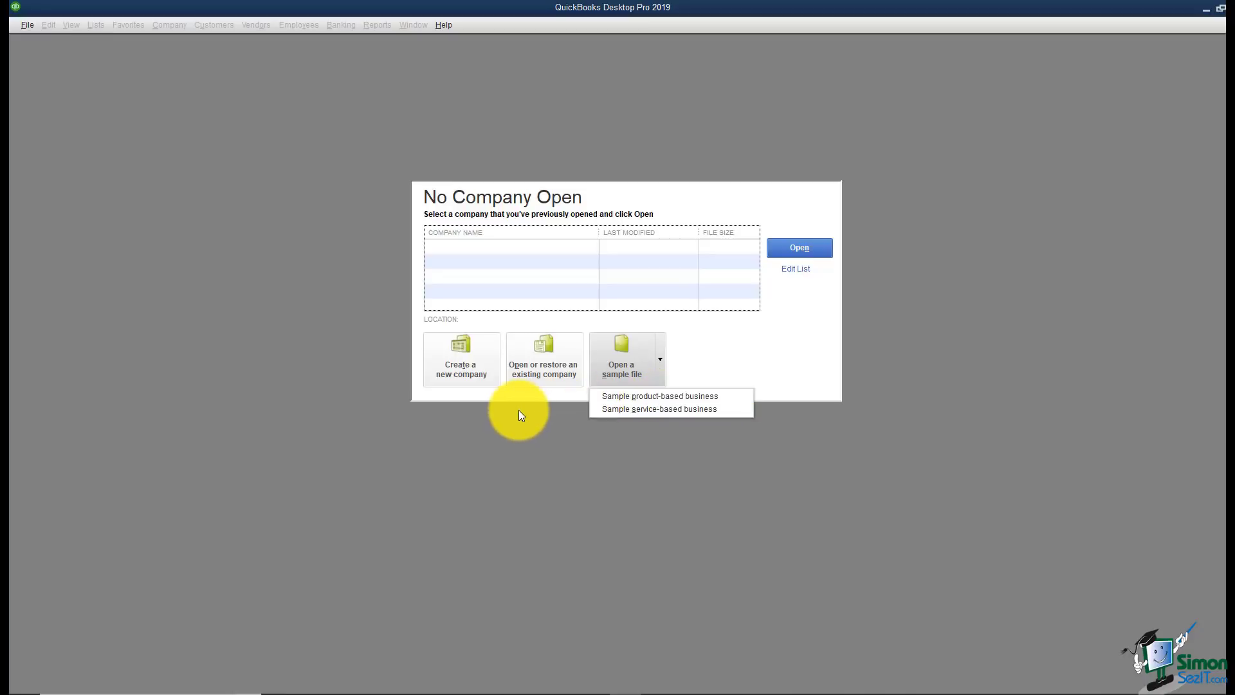
left_click(472, 375)
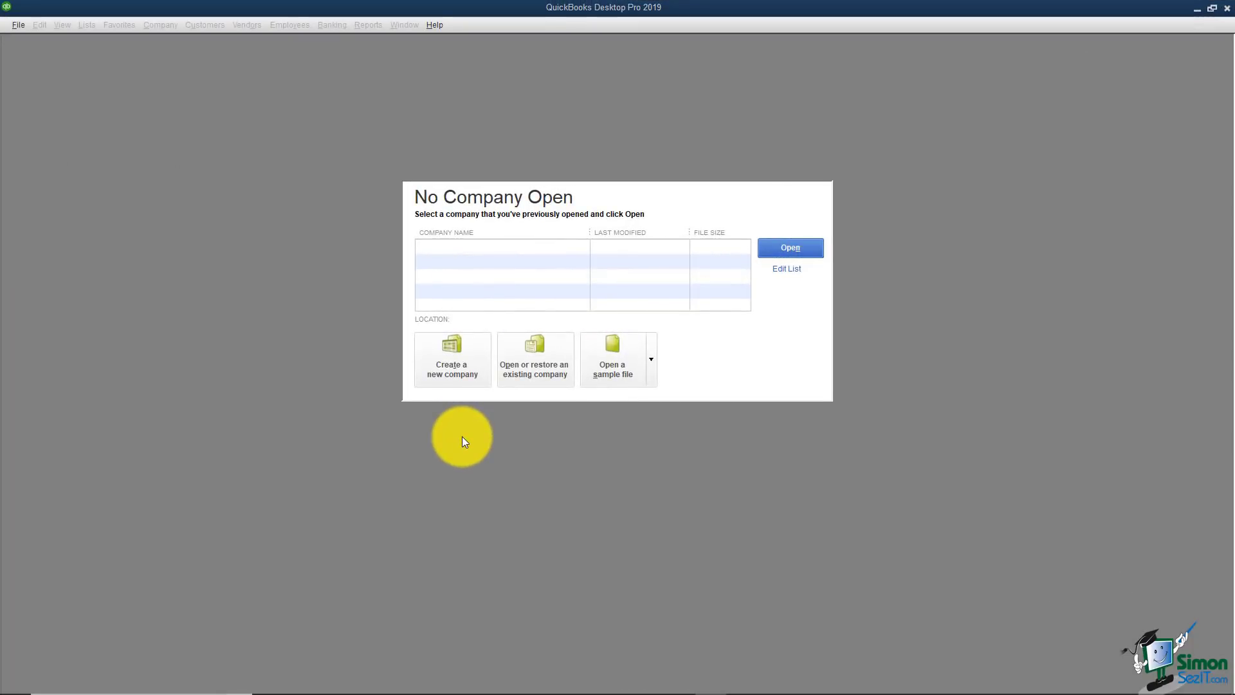
left_click(469, 391)
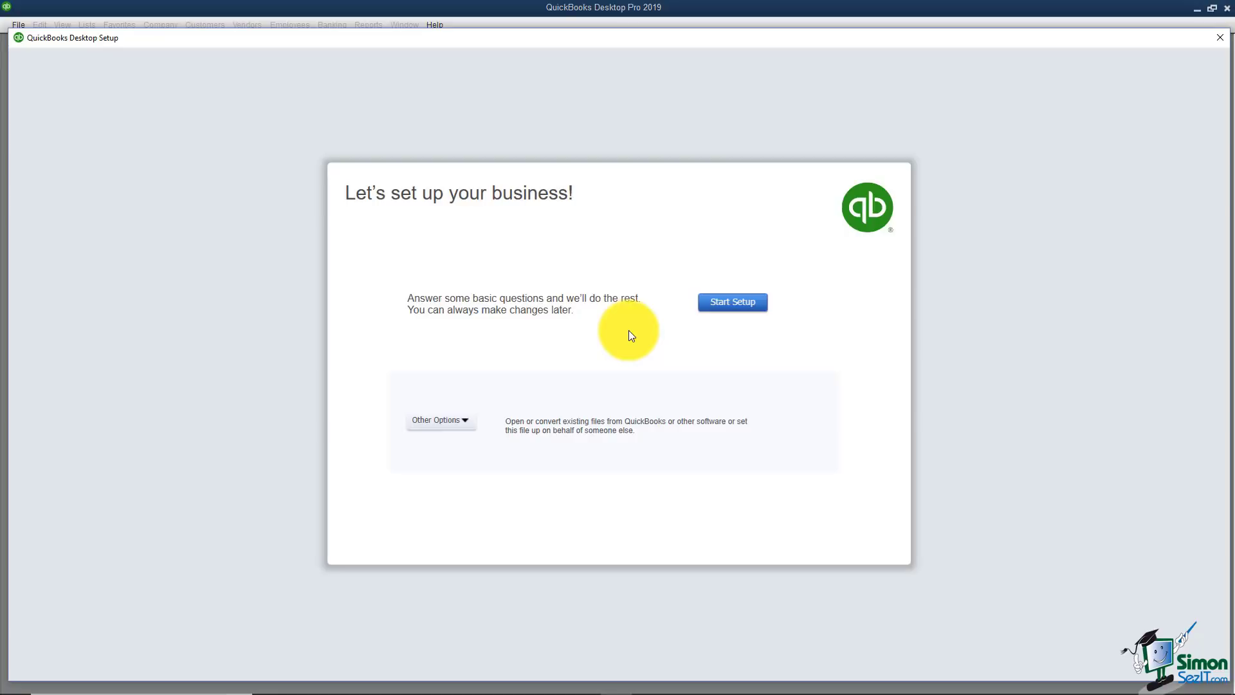
left_click(468, 421)
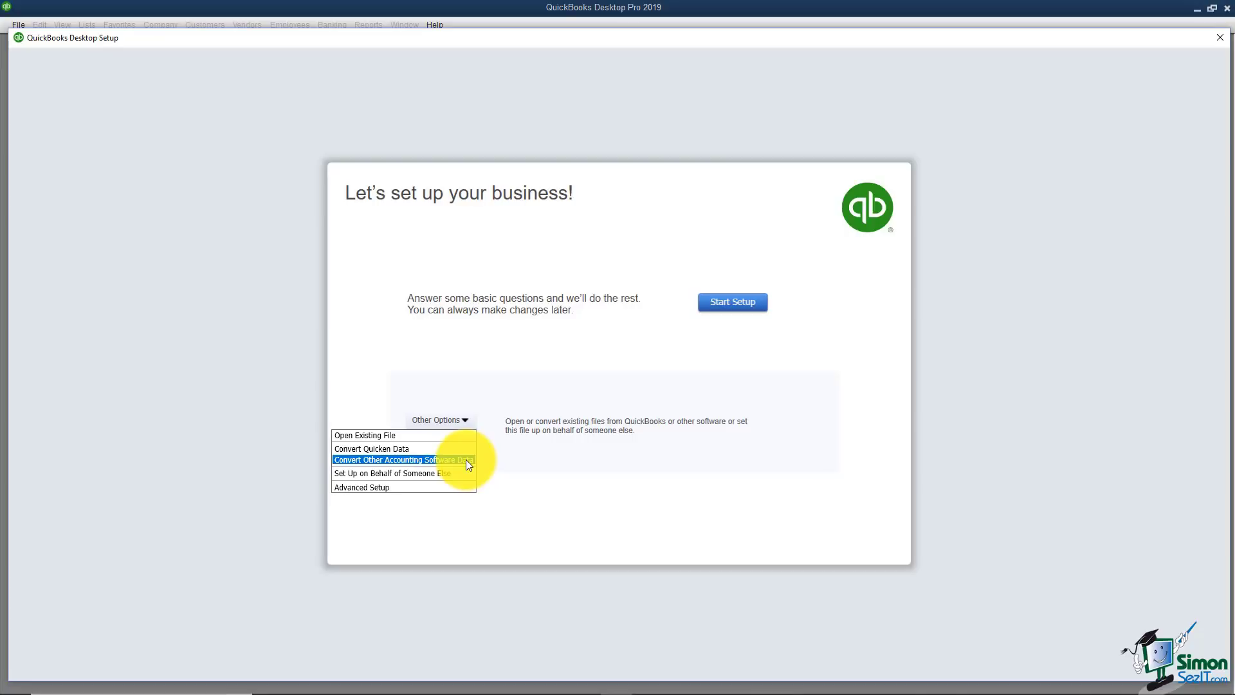
left_click(400, 485)
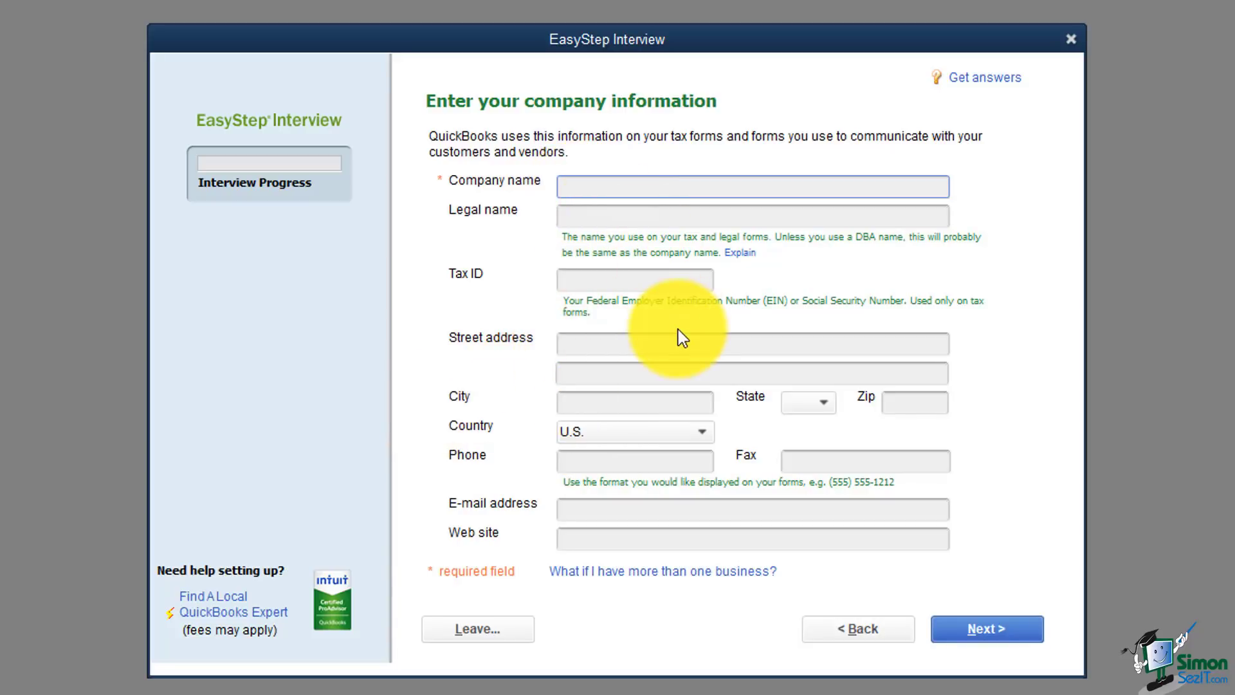
Step: Enter ASC Services as the company name so the legal name matches
type("ASC Services")
key("Tab")
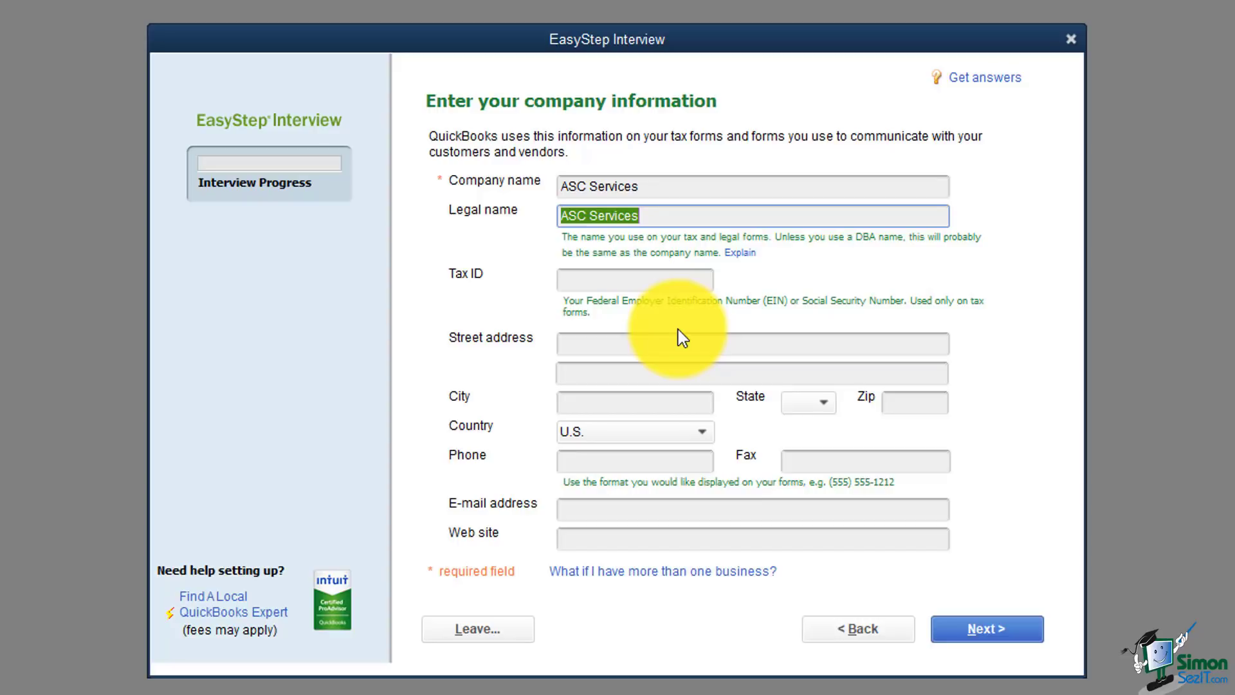
key("Tab")
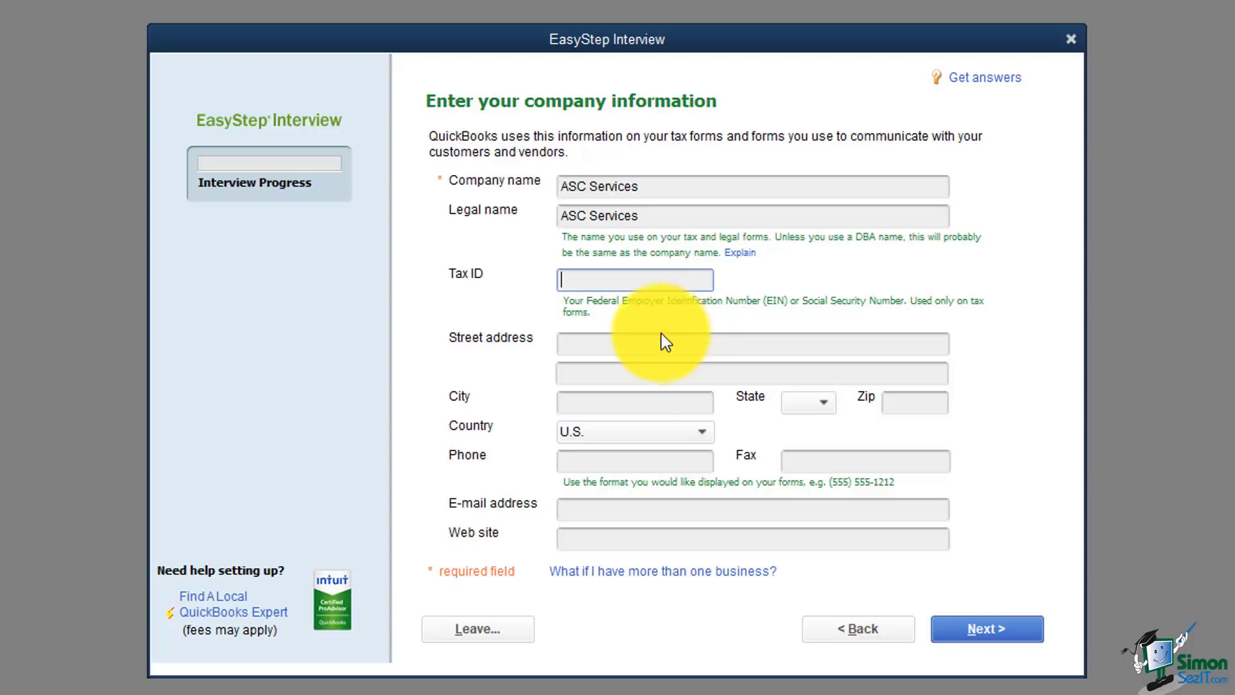
Step: Enter the company's street address and city, and pick its state from the list
left_click(640, 343)
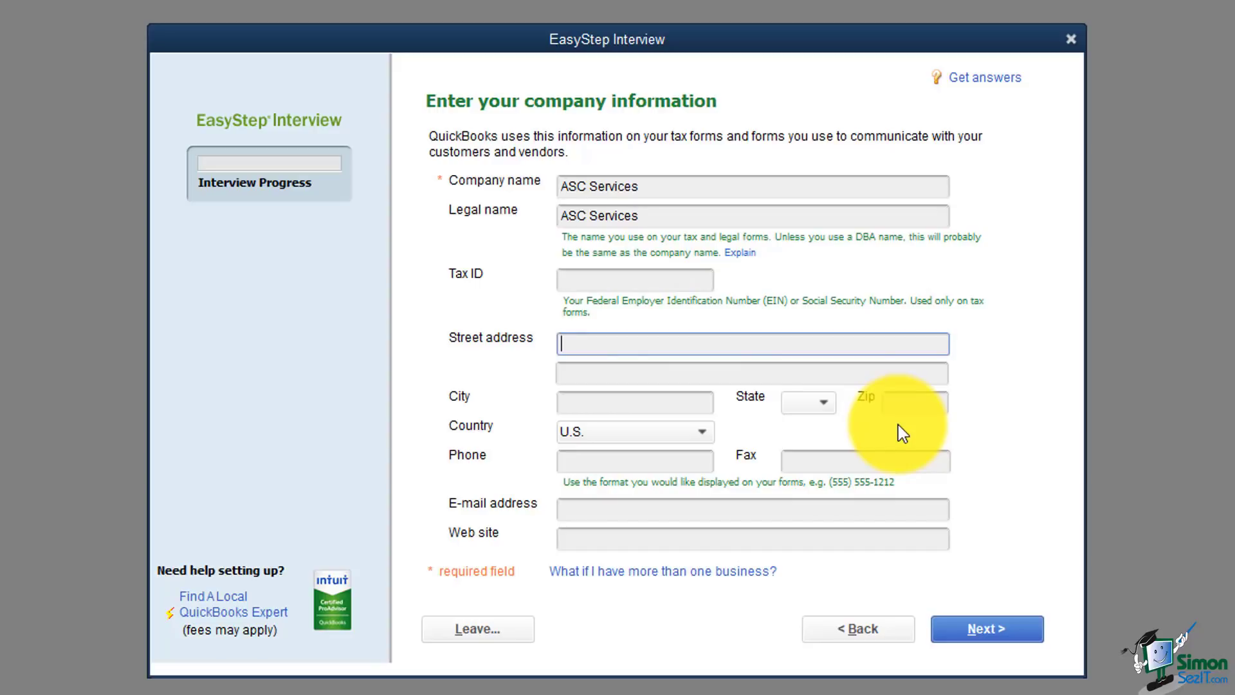
key("Tab")
key("Tab")
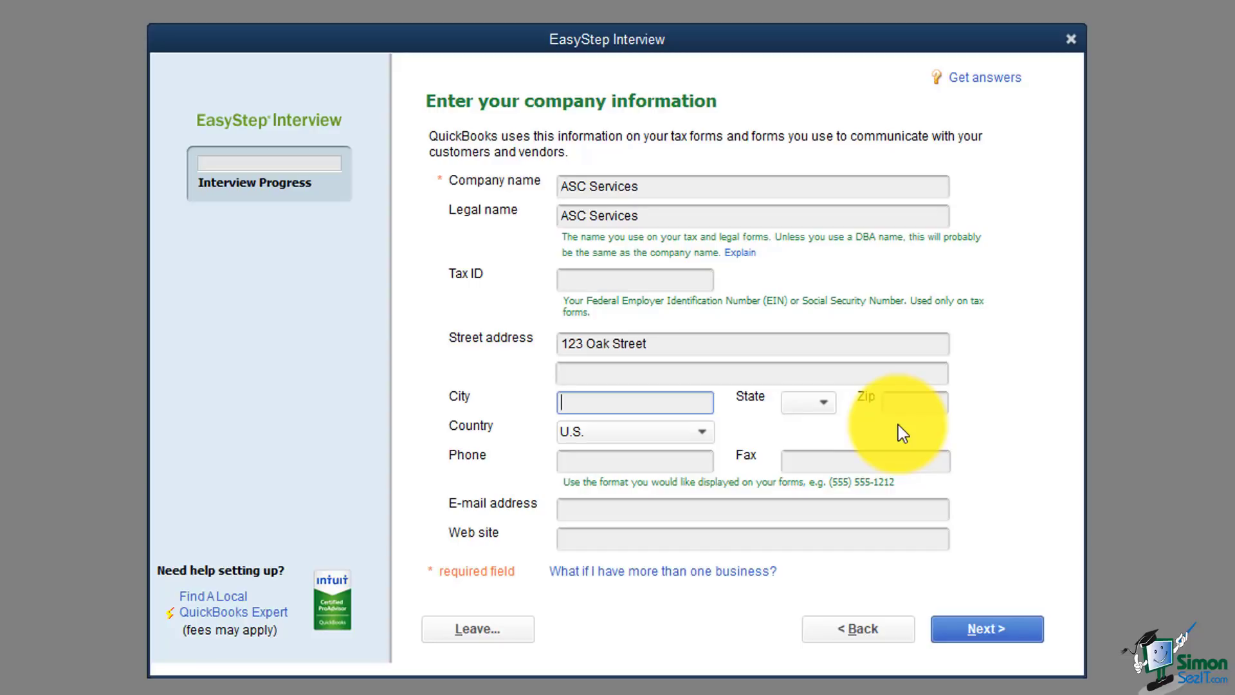
key("Tab")
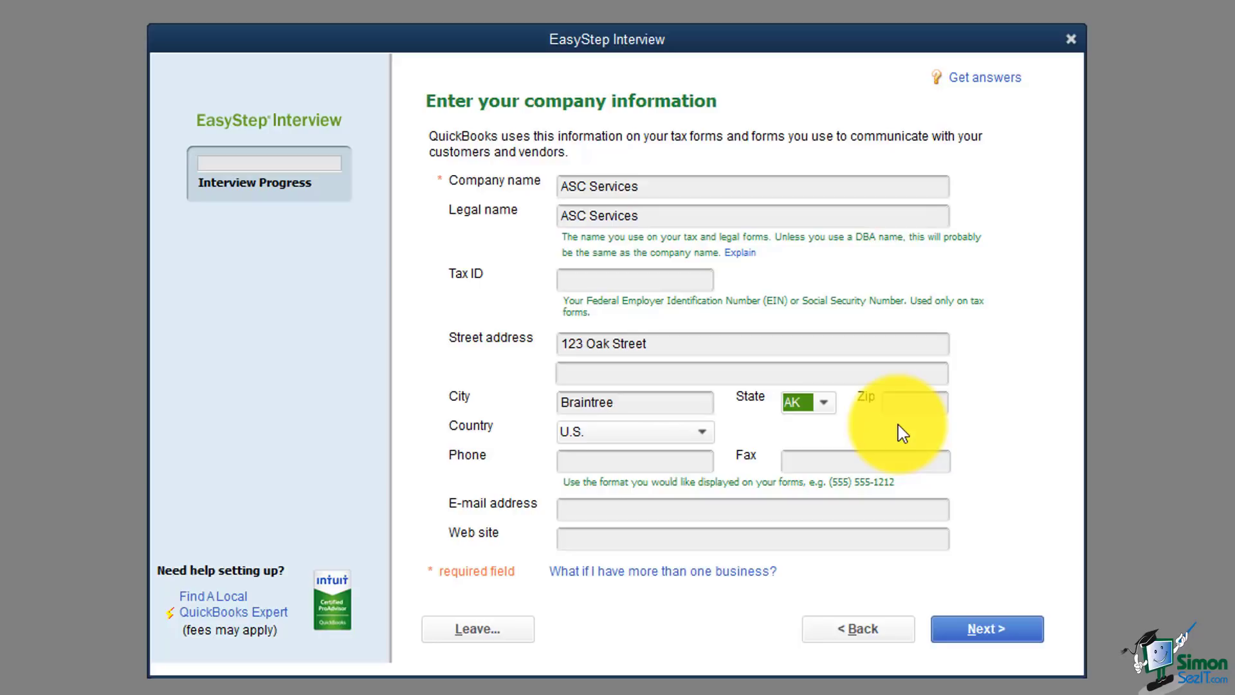
left_click(824, 402)
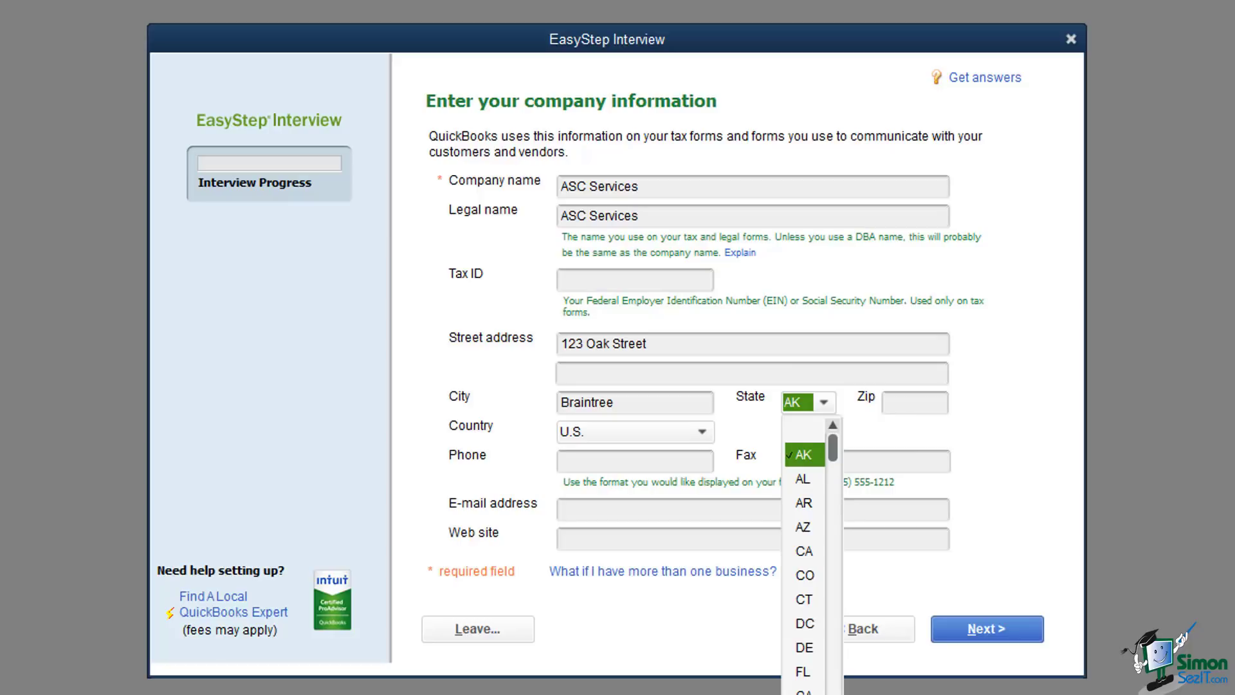
scroll(805, 554, "down", 4)
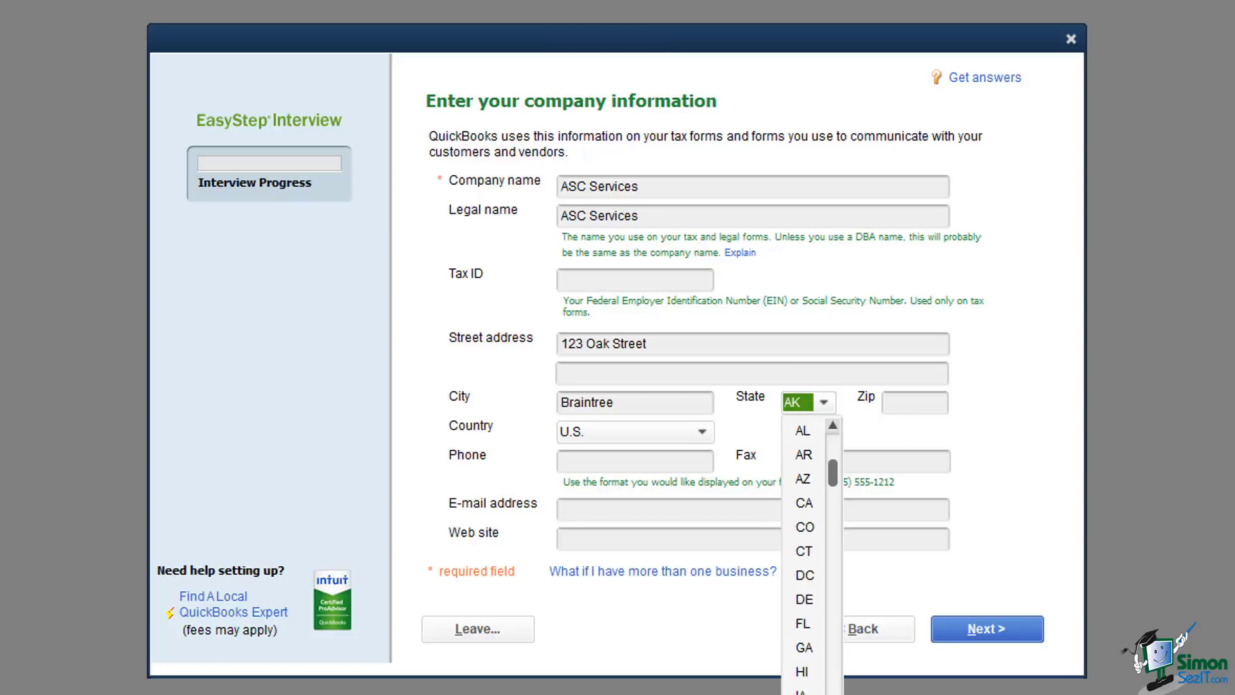
left_click(805, 694)
Step: Fill in the zip code and phone number, then continue to the industry page
left_click(912, 401)
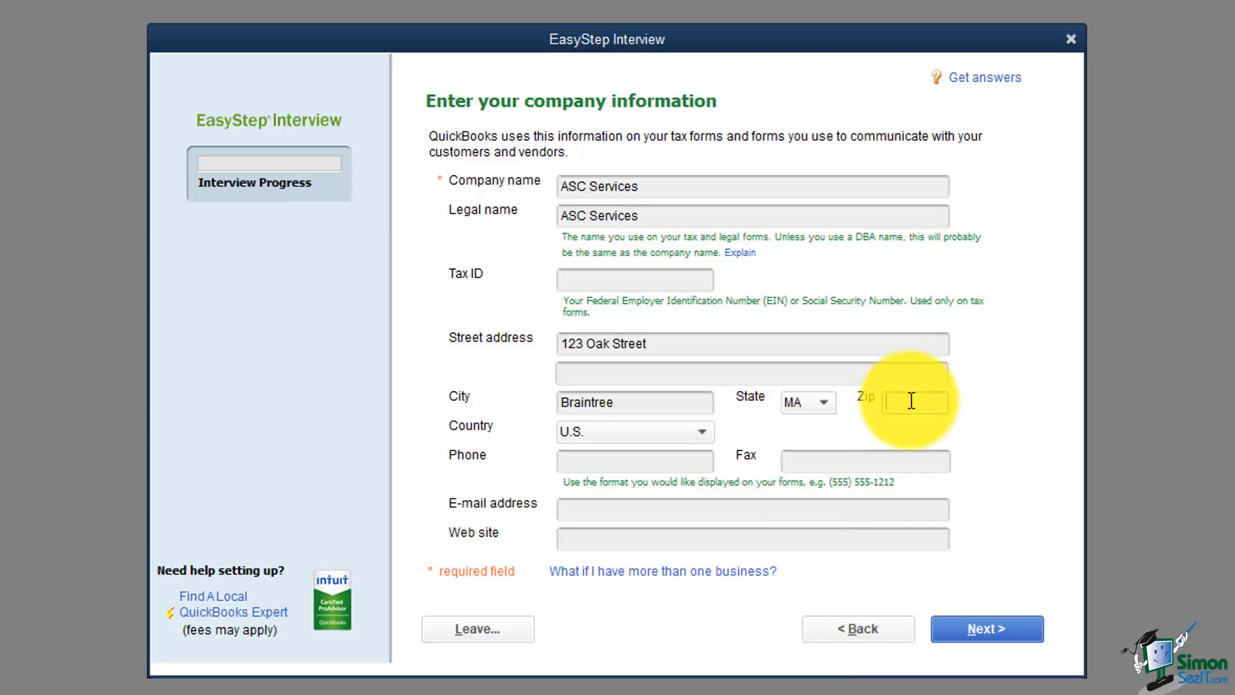
type("02184")
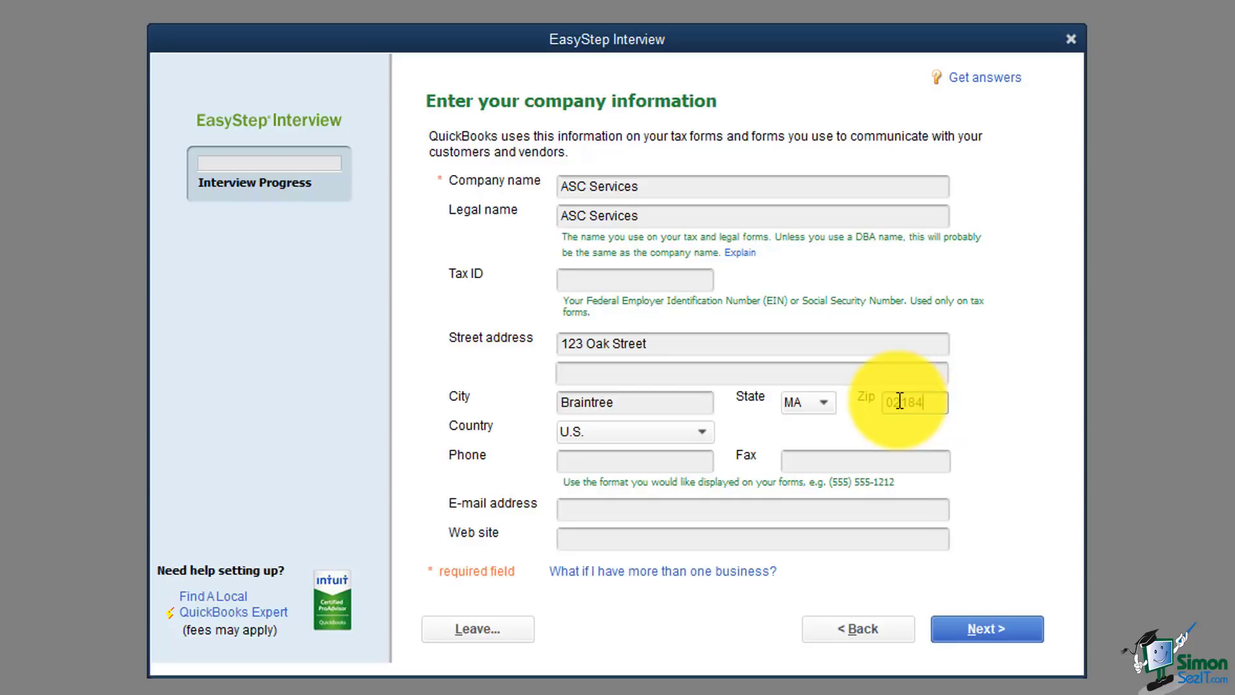
left_click(626, 453)
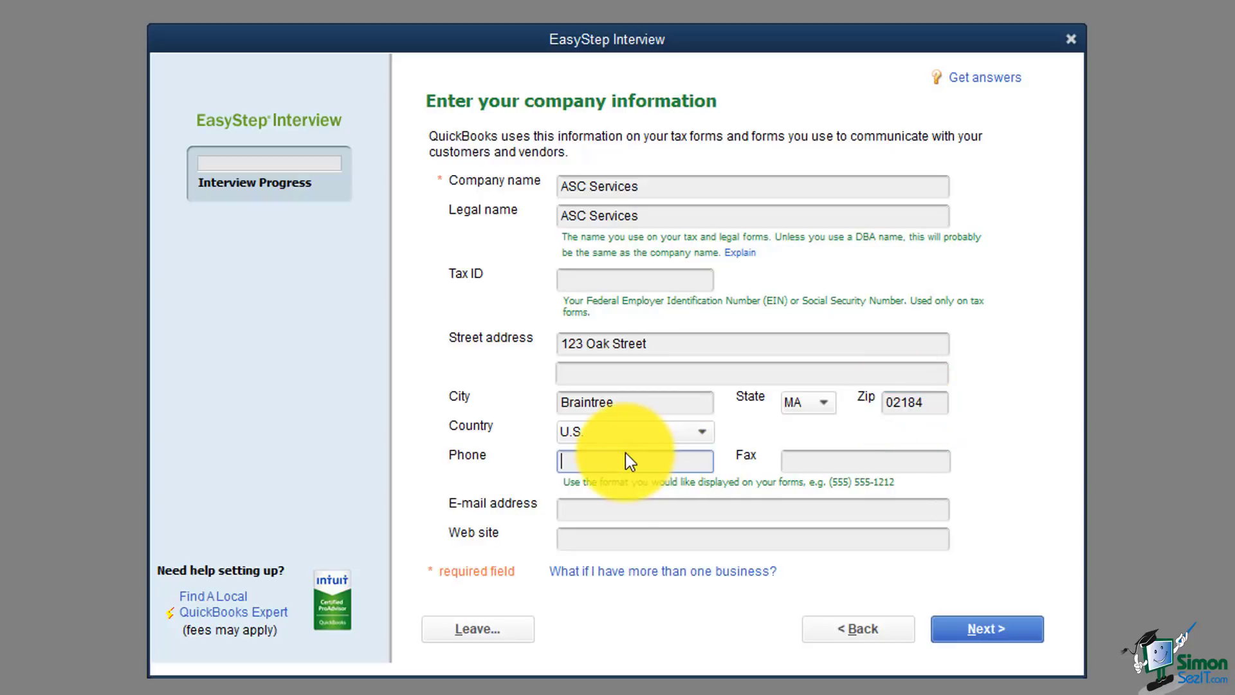
left_click(816, 462)
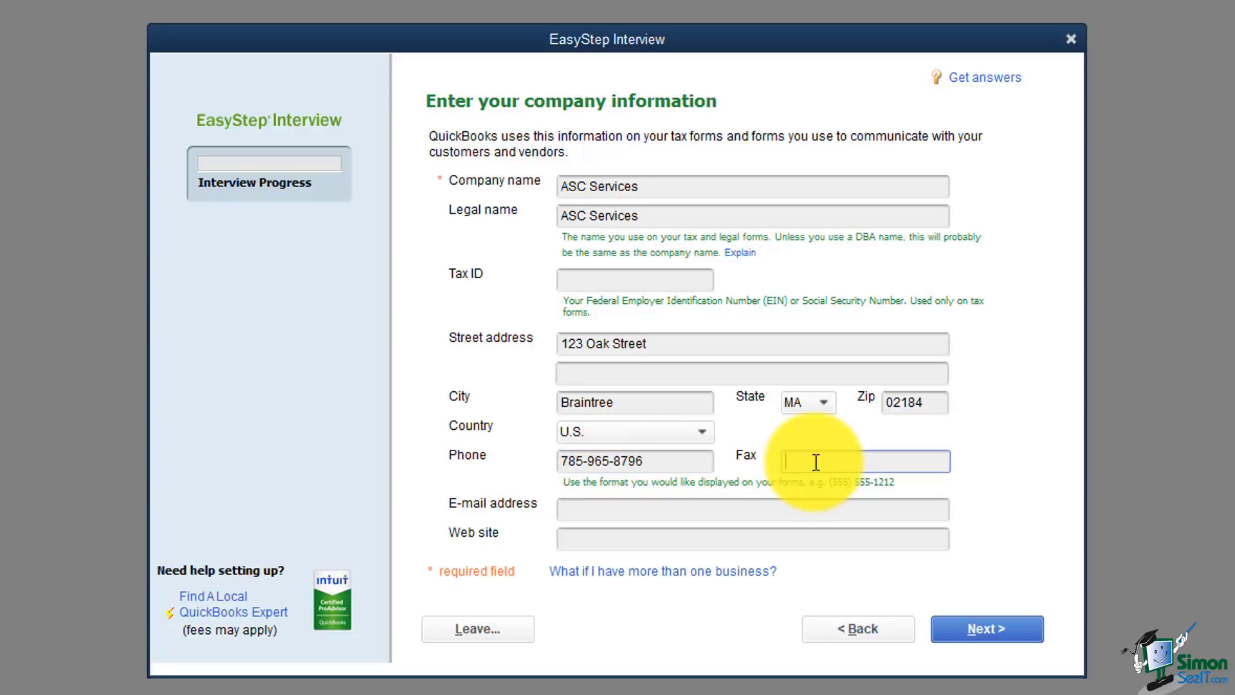
left_click(574, 510)
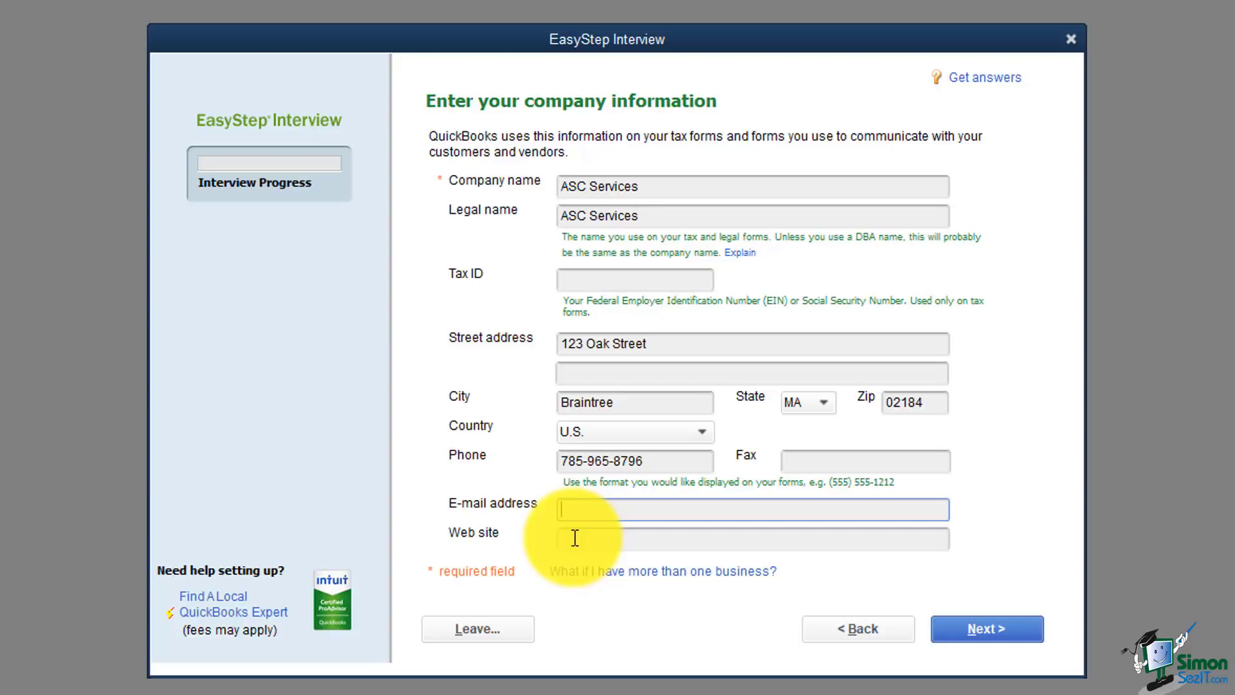
left_click(973, 636)
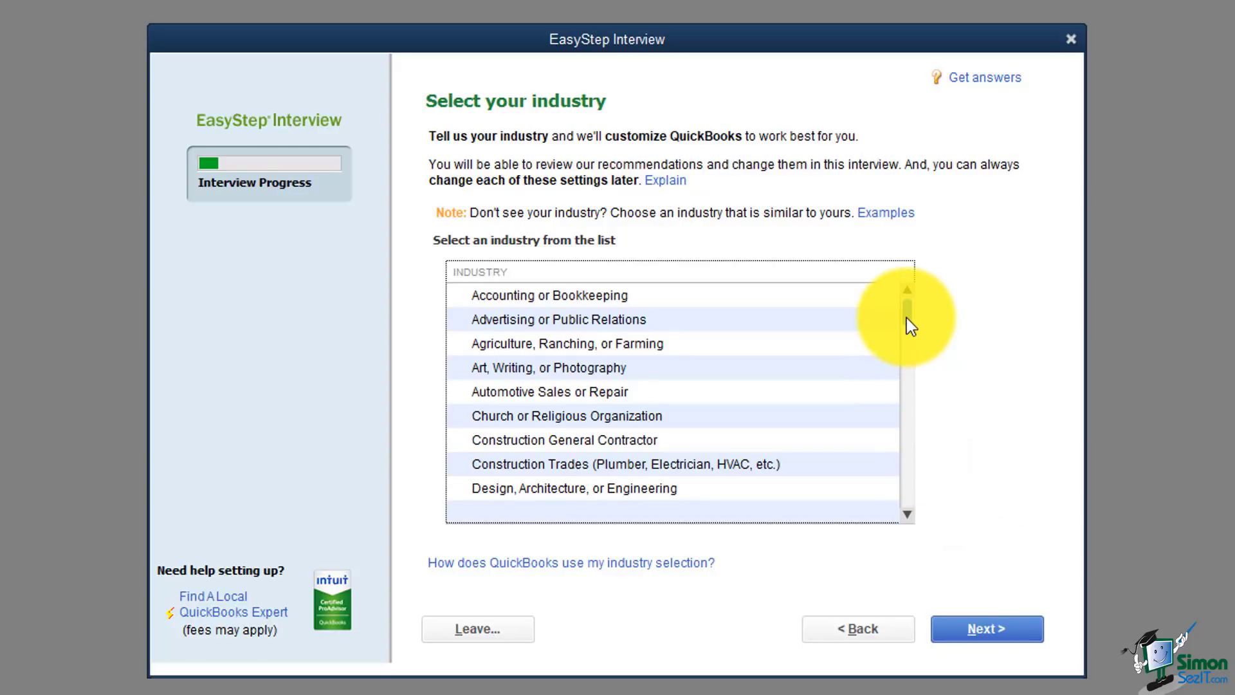
Step: Scroll to the bottom of the industry list and select General Product-based Business
left_click_drag(906, 318, 922, 510)
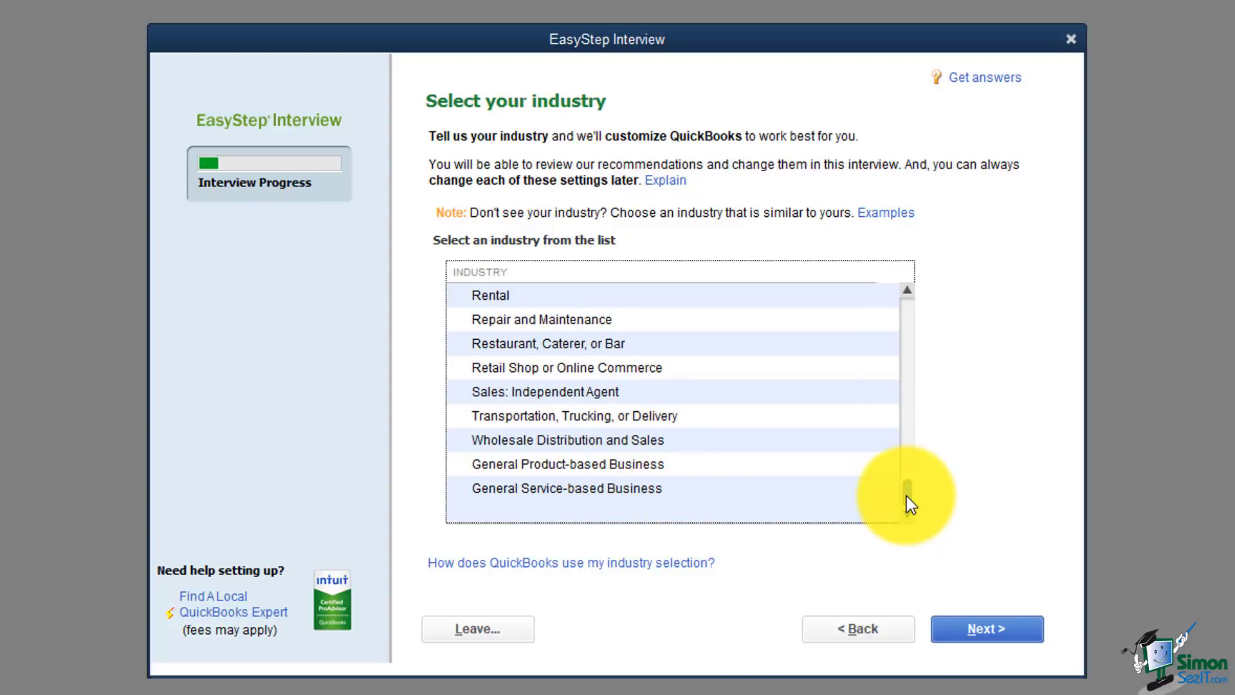
mouse_move(906, 496)
left_mouse_down()
mouse_move(909, 321)
mouse_move(912, 488)
left_mouse_up()
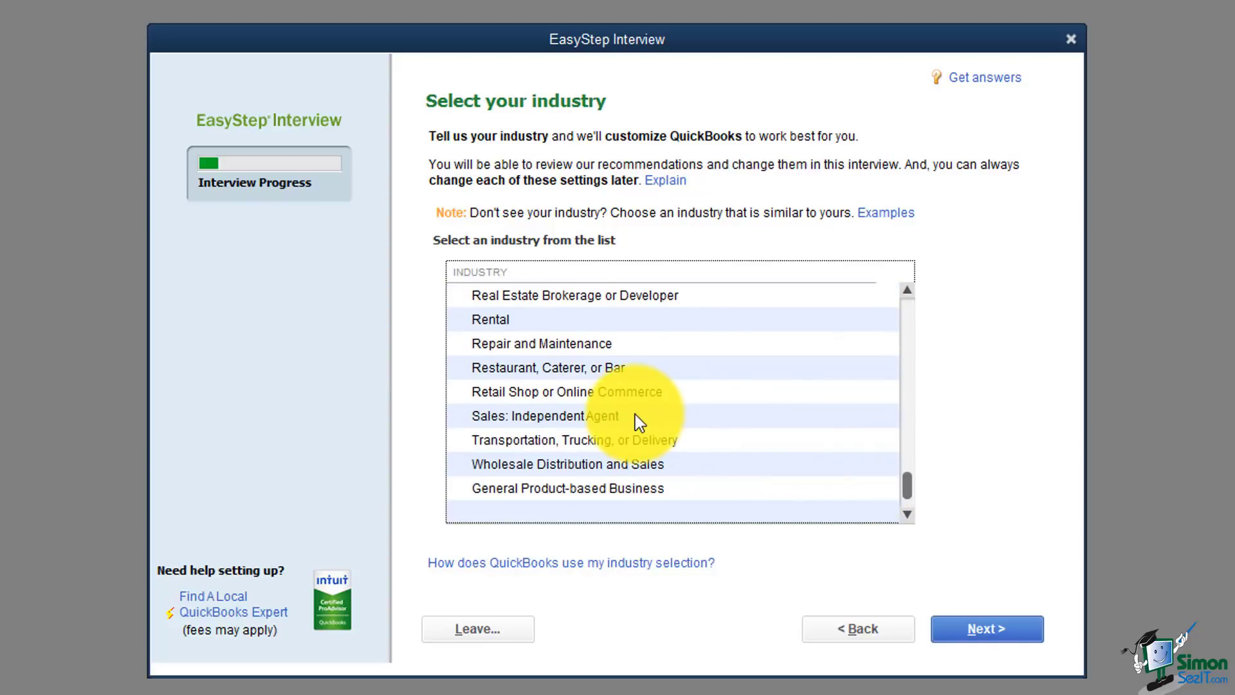
left_click(907, 515)
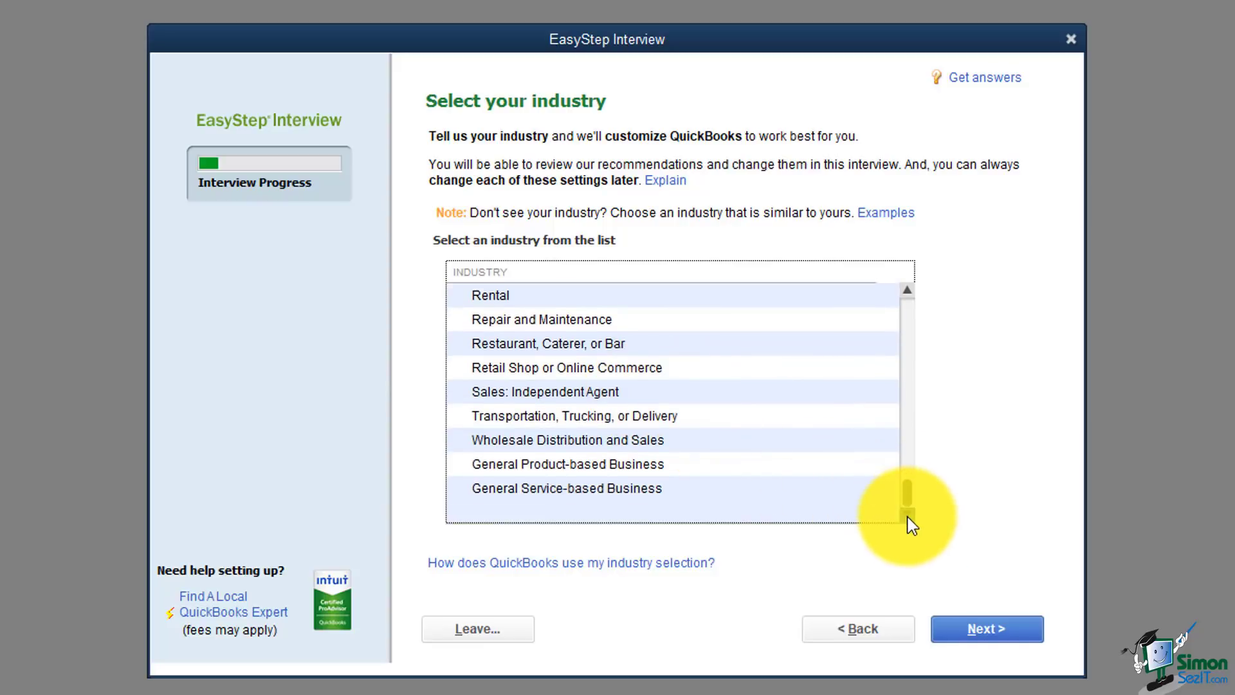
left_click(633, 491)
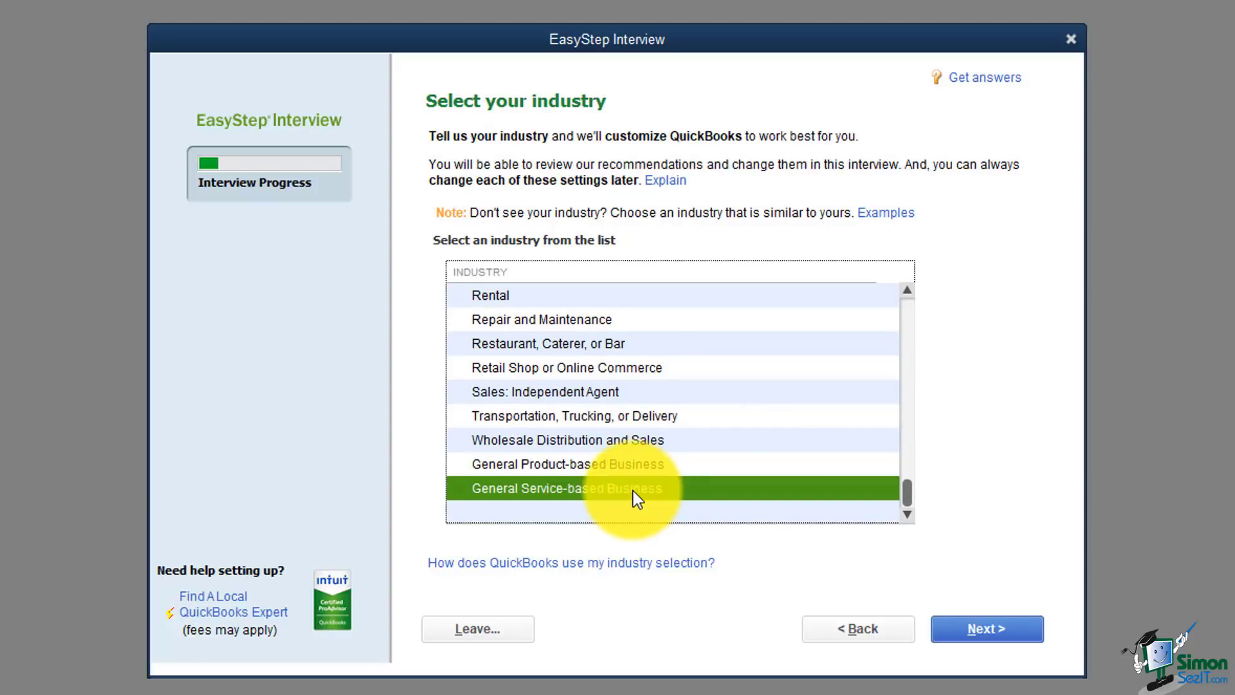
left_click(618, 467)
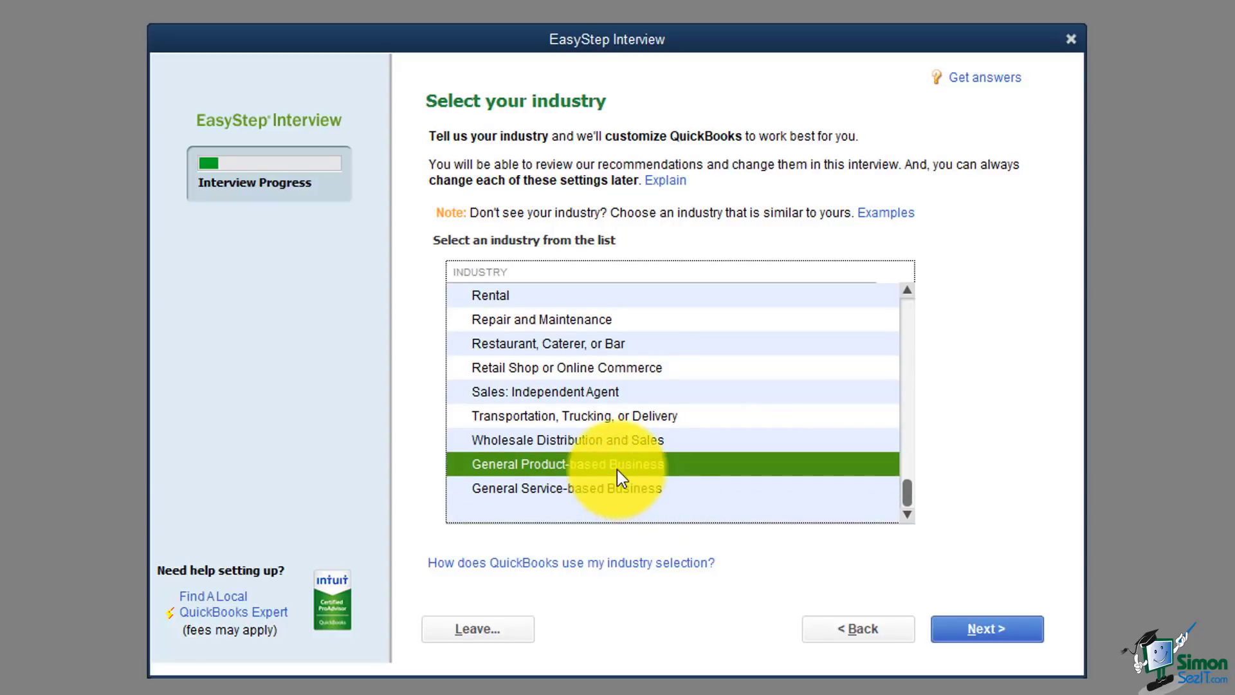
Step: Set the organization type to Other/None and continue to the fiscal-year page
left_click(967, 637)
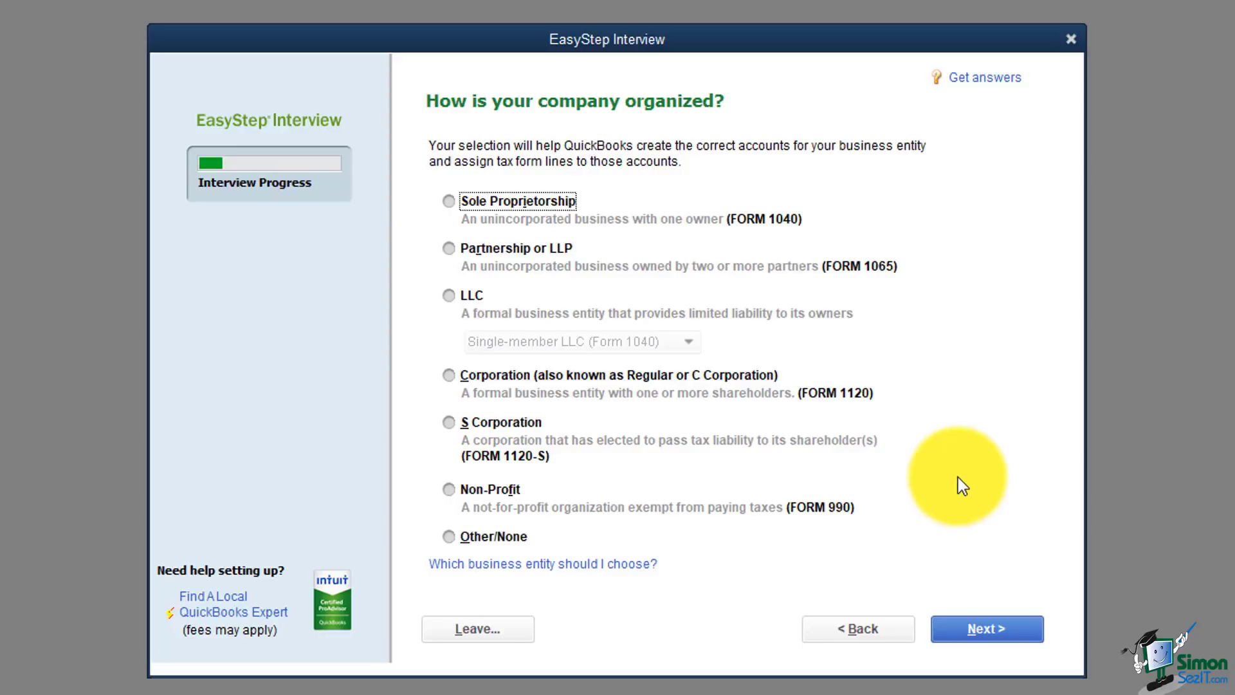
left_click(477, 538)
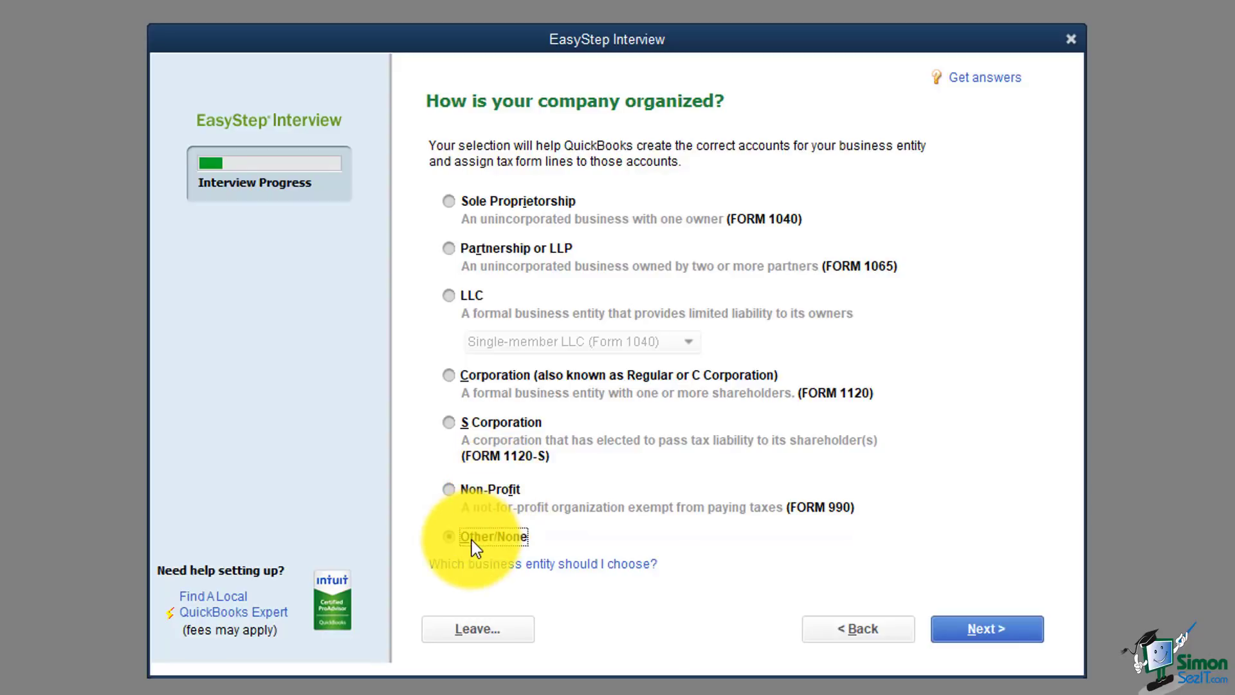
left_click(969, 628)
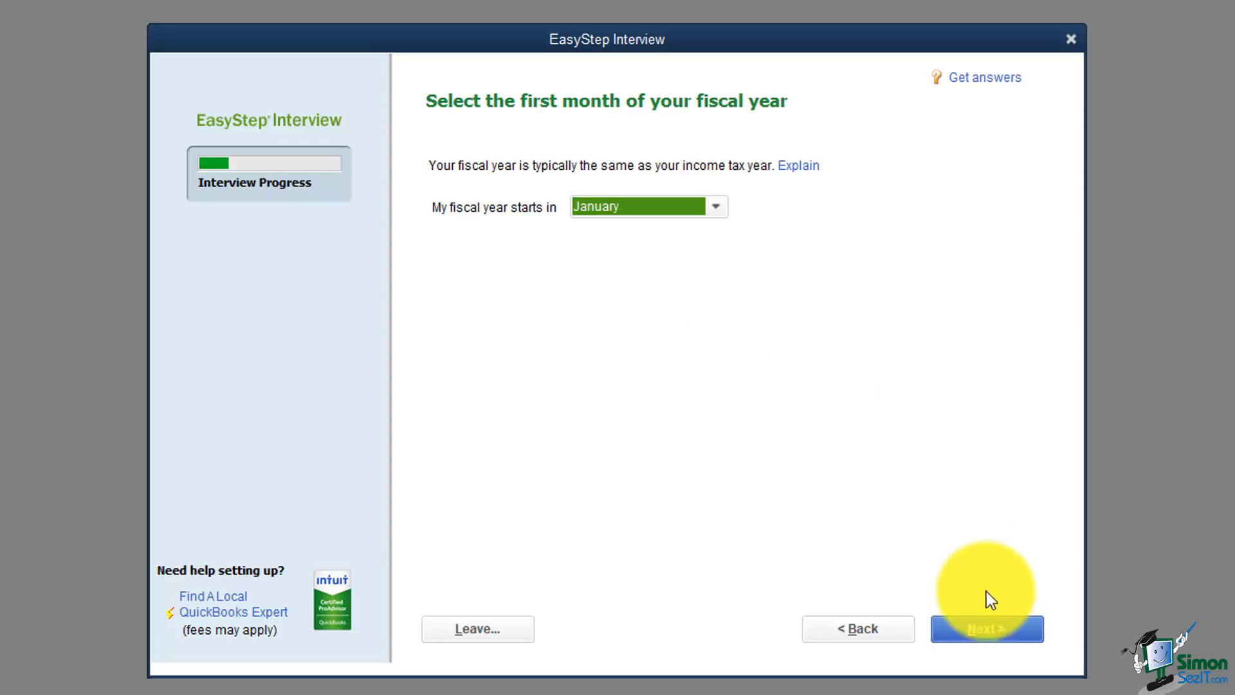
Step: Accept January as the first month of the fiscal year
left_click(986, 627)
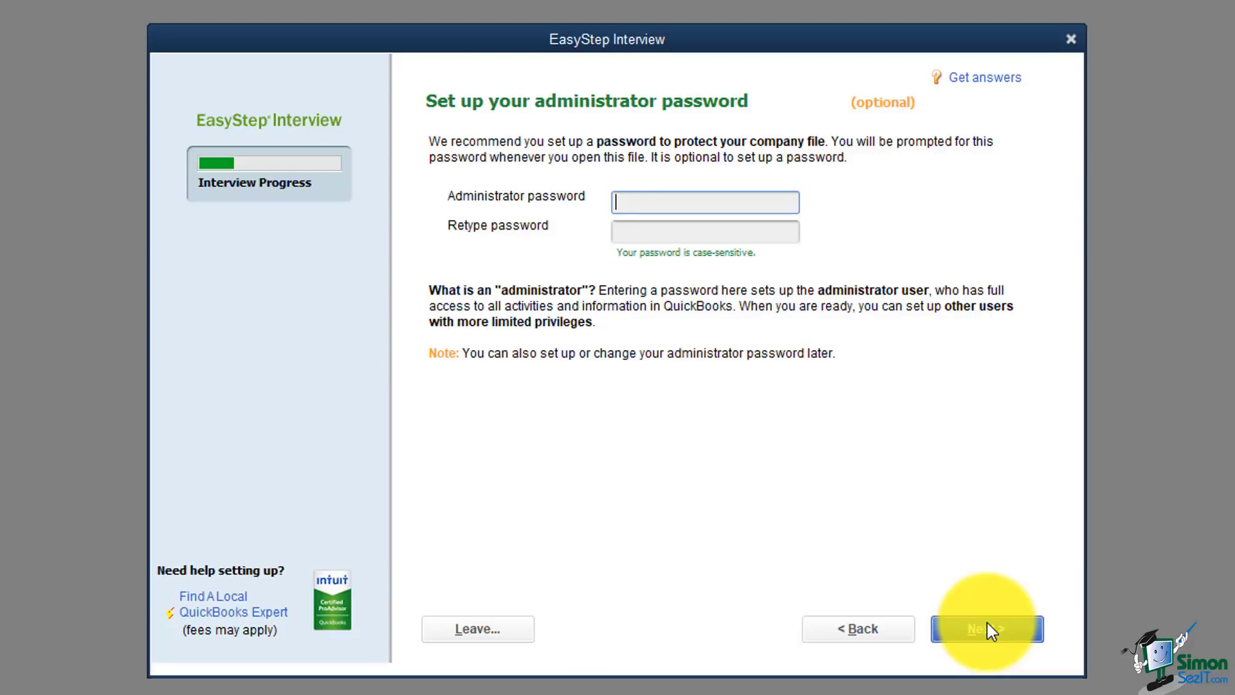
Step: Skip the administrator password and proceed to choosing where to save the file
left_click(987, 623)
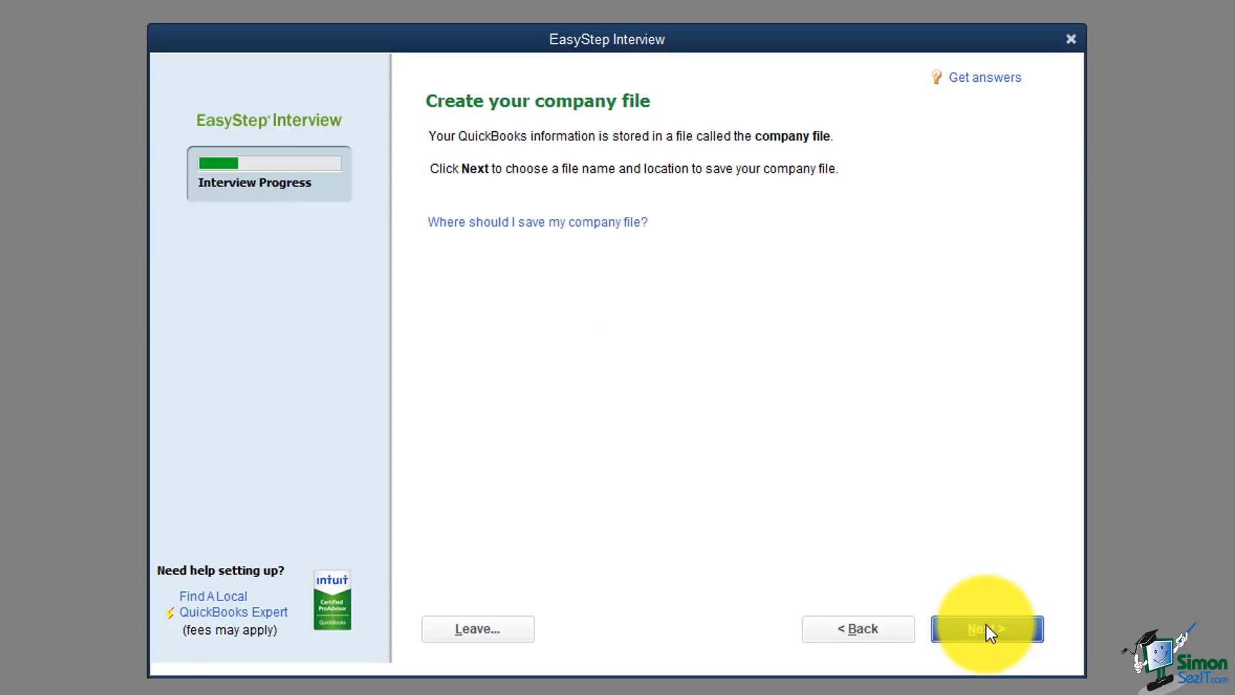
left_click(986, 625)
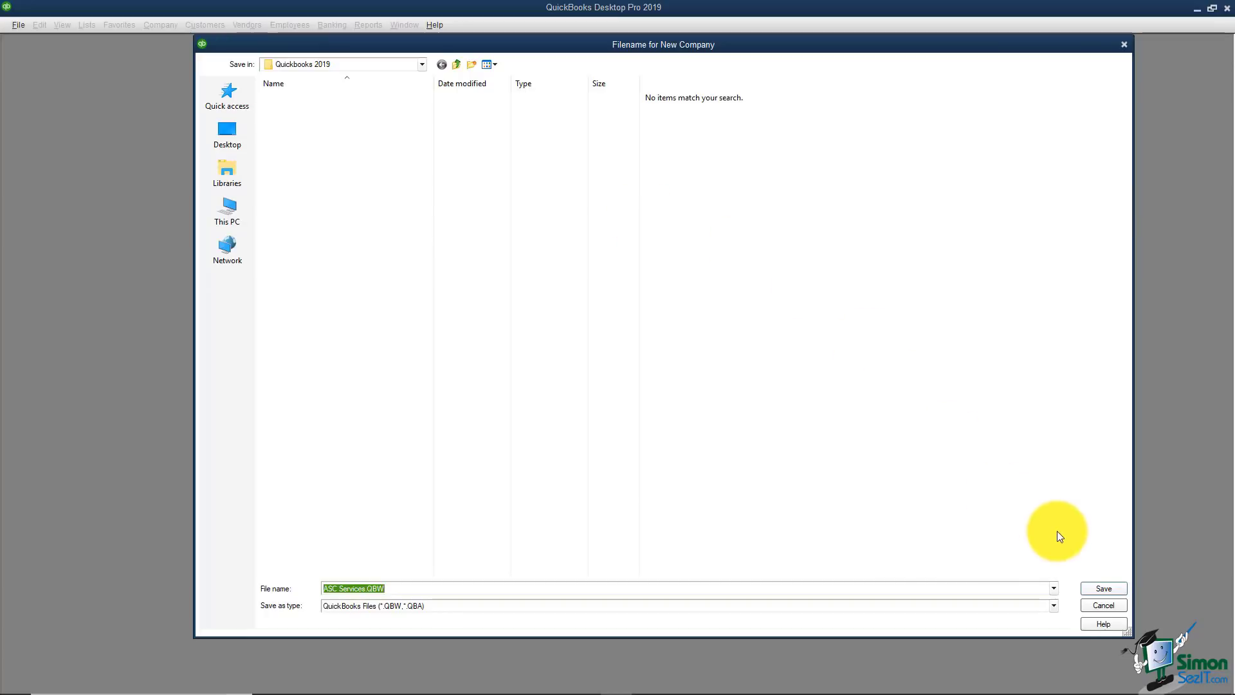
Step: Save the company file as ASC Services.QBW in the Quickbooks 2019 folder
left_click(1102, 587)
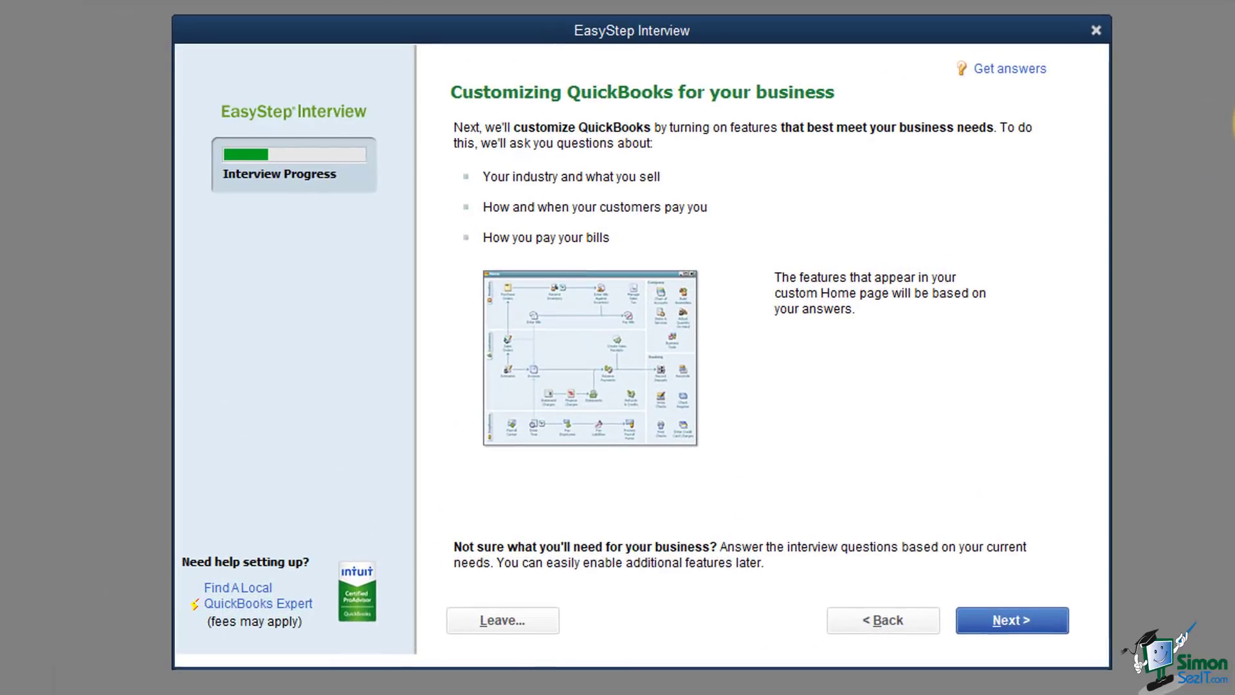
Step: Indicate the business sells both services and products
left_click(1019, 622)
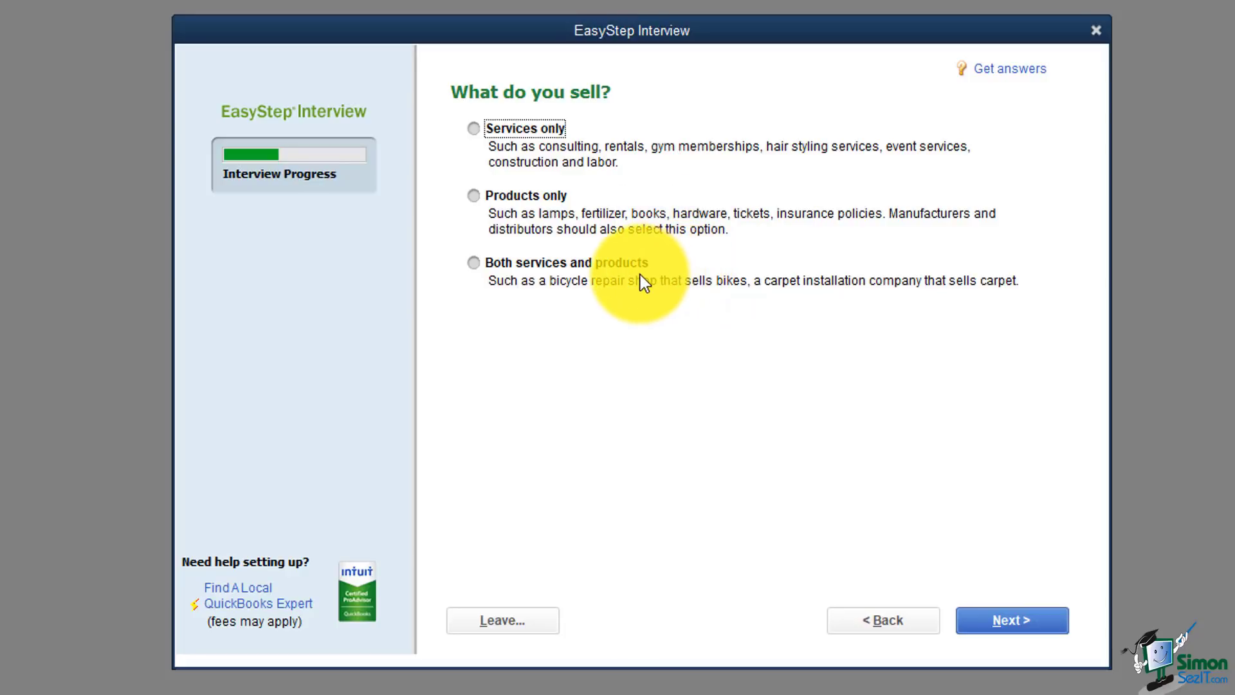
left_click(476, 267)
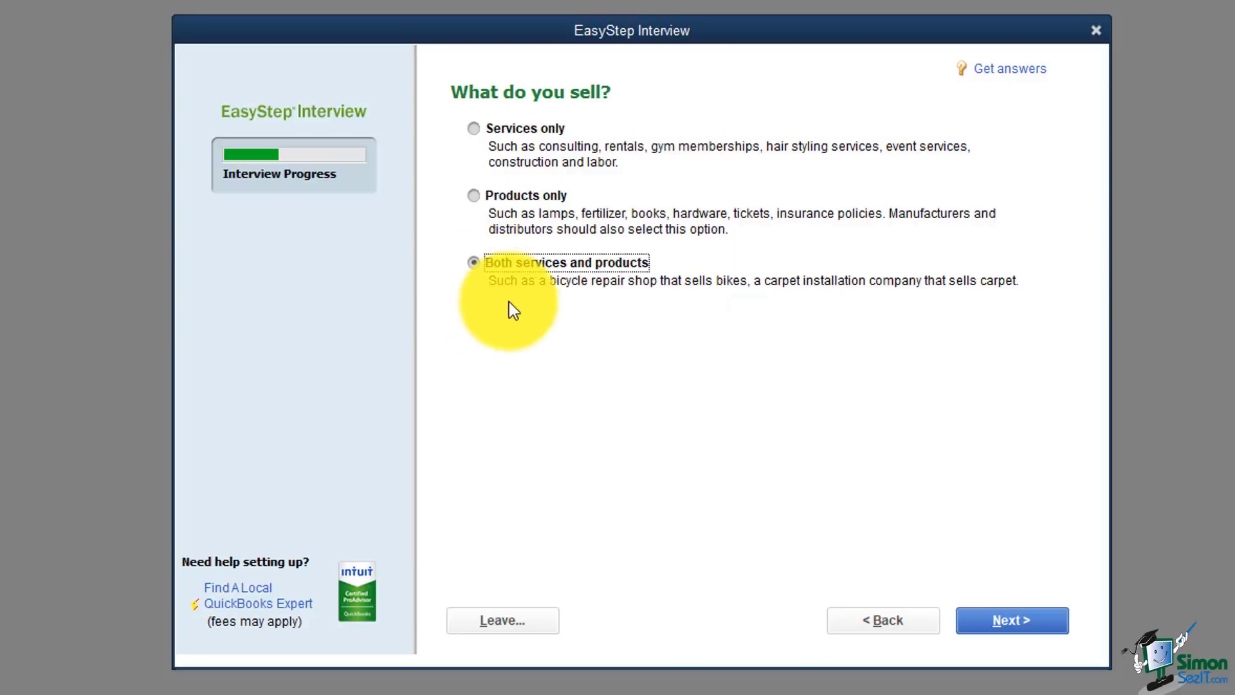
left_click(1012, 620)
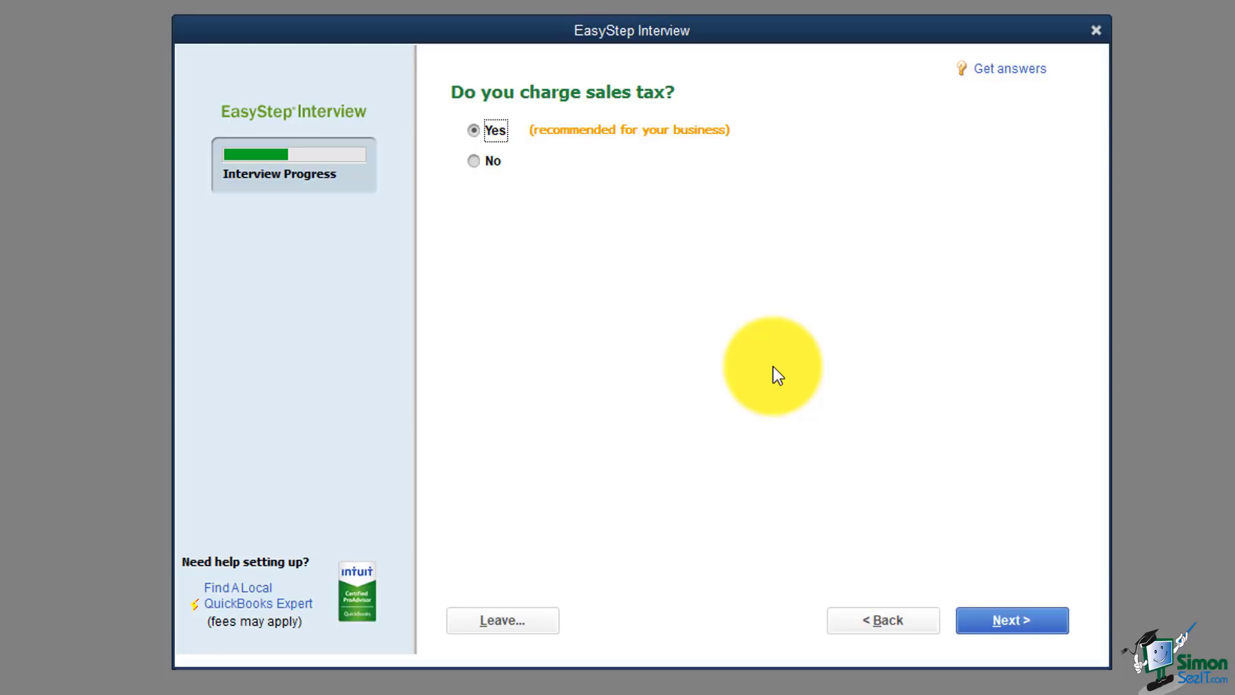
Step: Keep Yes for charging sales tax and for creating estimates
left_click(991, 619)
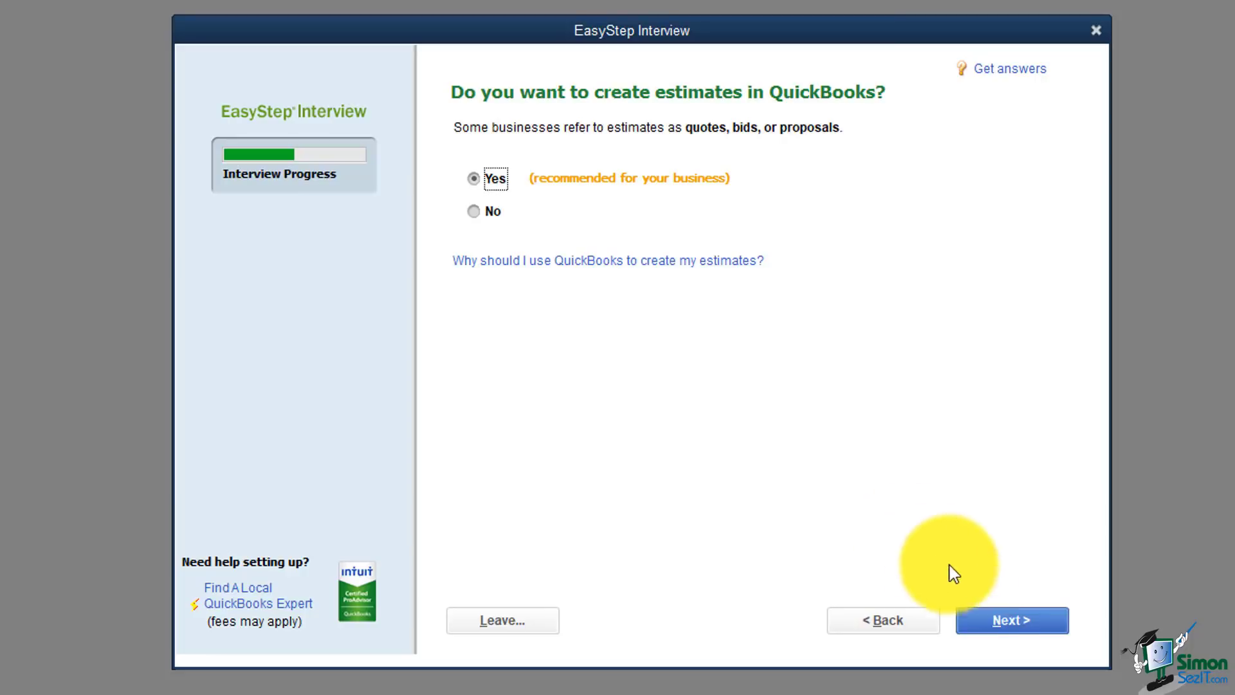
left_click(994, 620)
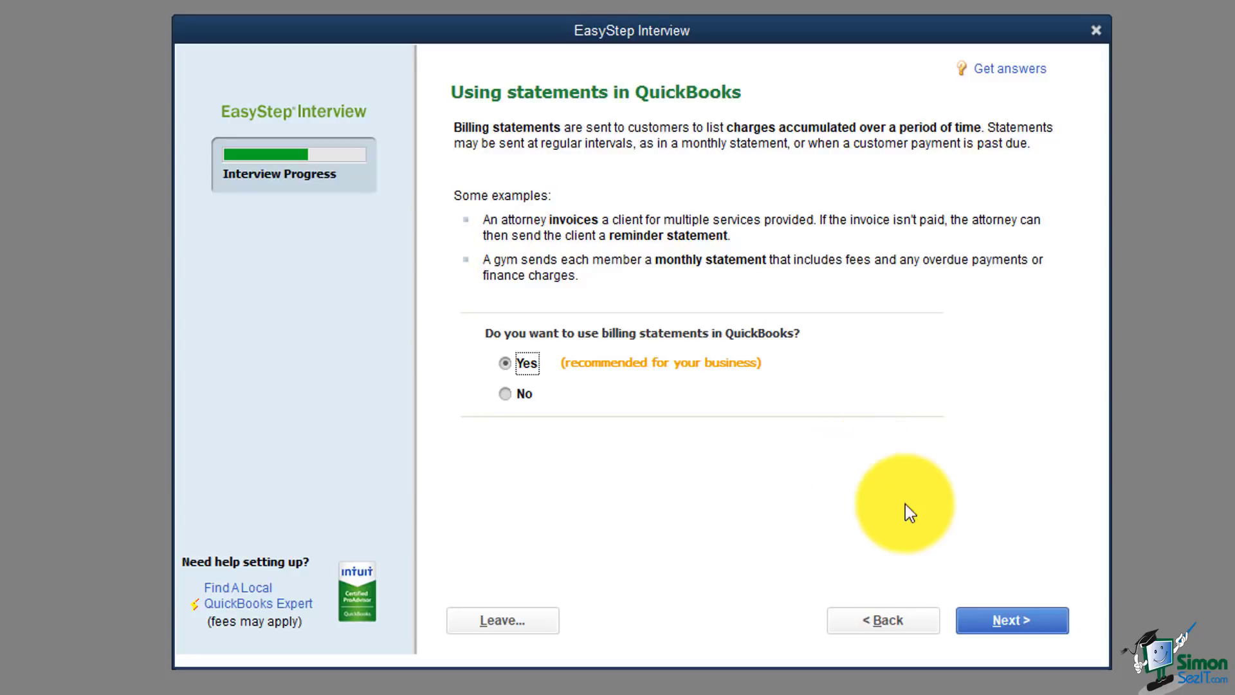
Step: Keep Yes for both billing statements and progress invoicing
left_click(990, 629)
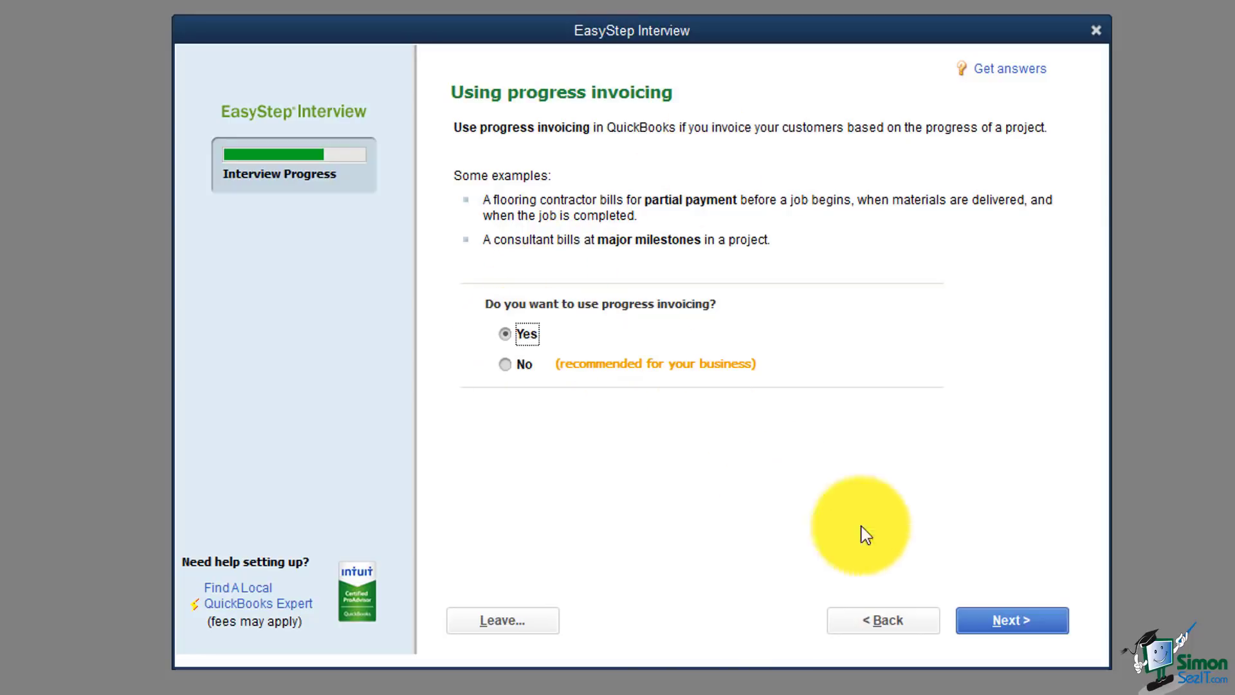
left_click(991, 627)
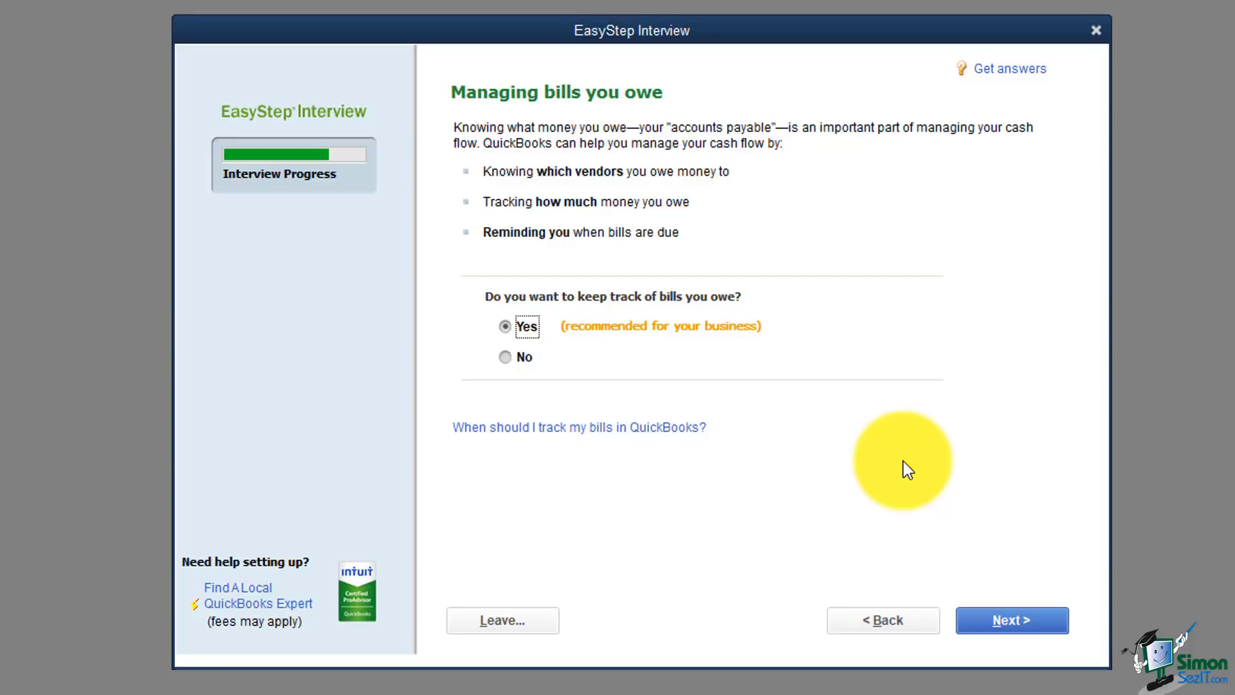
Step: Leave Yes for managing bills you owe and advance to Tracking inventory
left_click(976, 619)
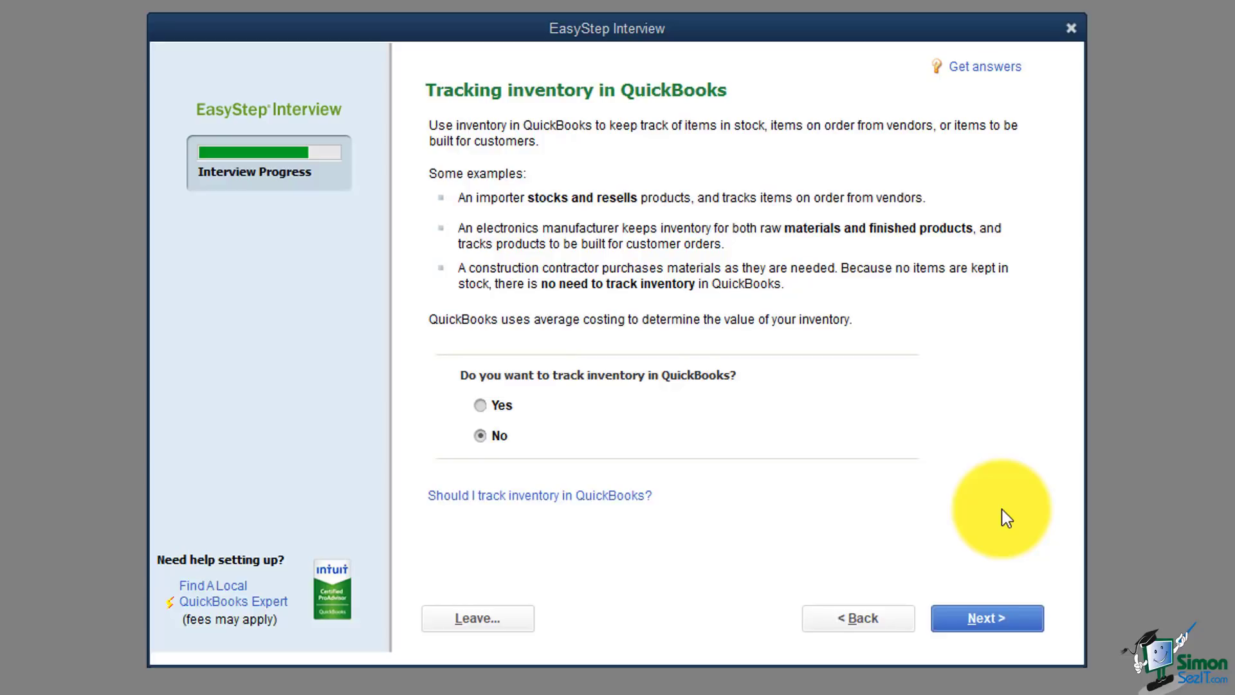
Step: Accept No for inventory and answer Yes to tracking time in QuickBooks
left_click(998, 614)
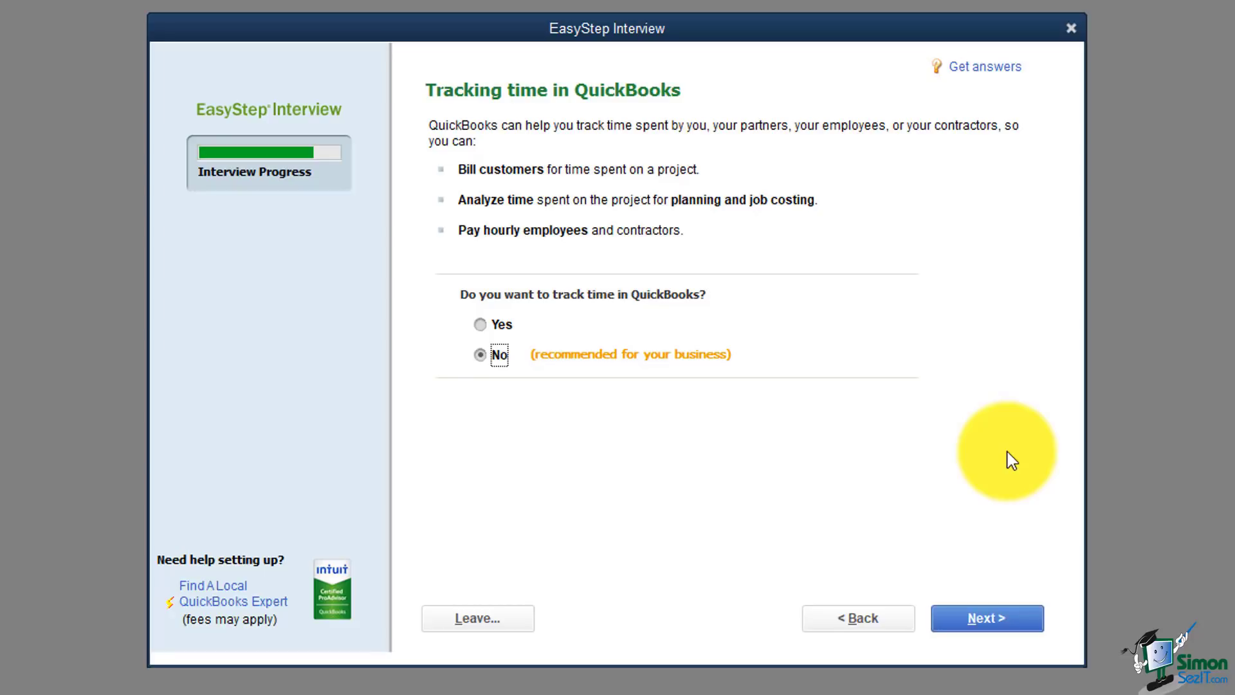
left_click(482, 323)
Step: Answer Yes to having employees, tick 'We have W-2 employees.', and continue
left_click(977, 620)
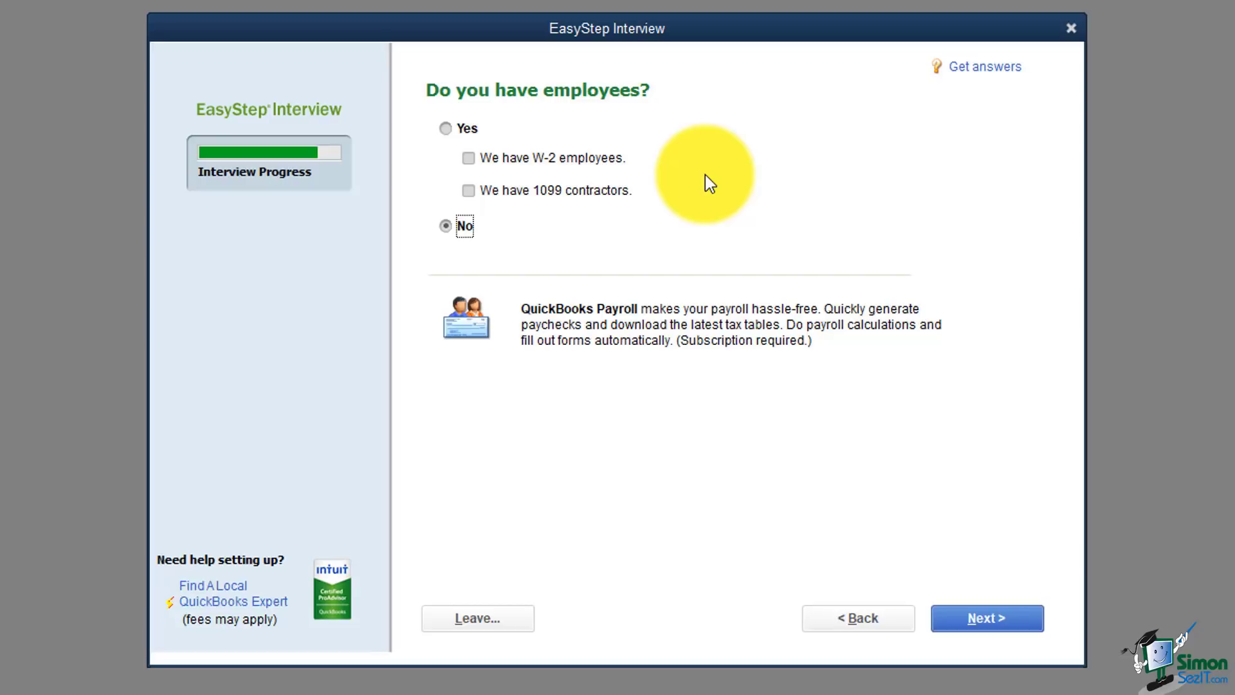
left_click(445, 129)
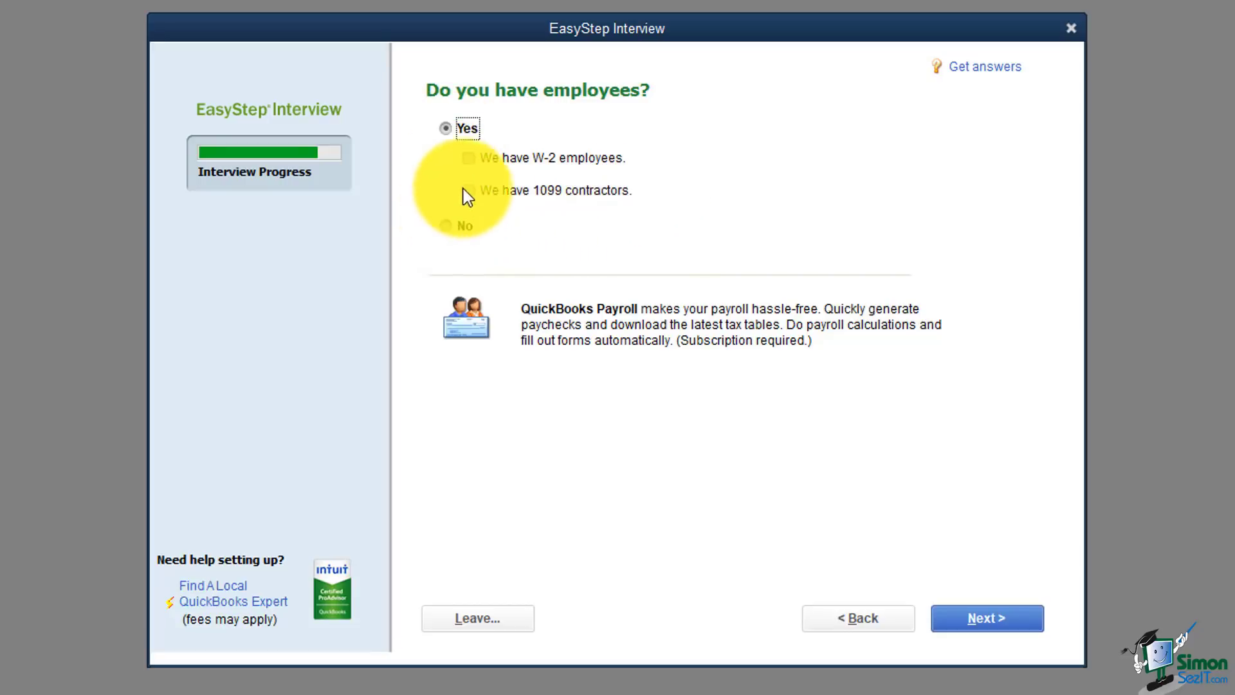
left_click(470, 159)
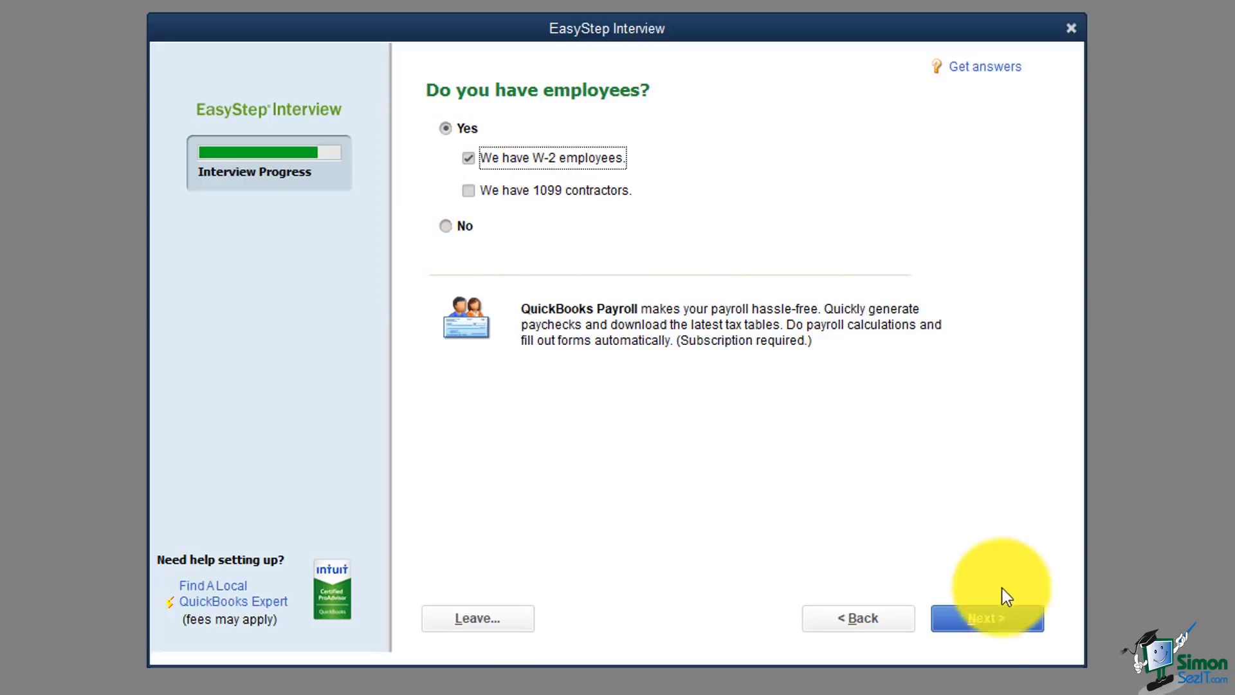
left_click(996, 619)
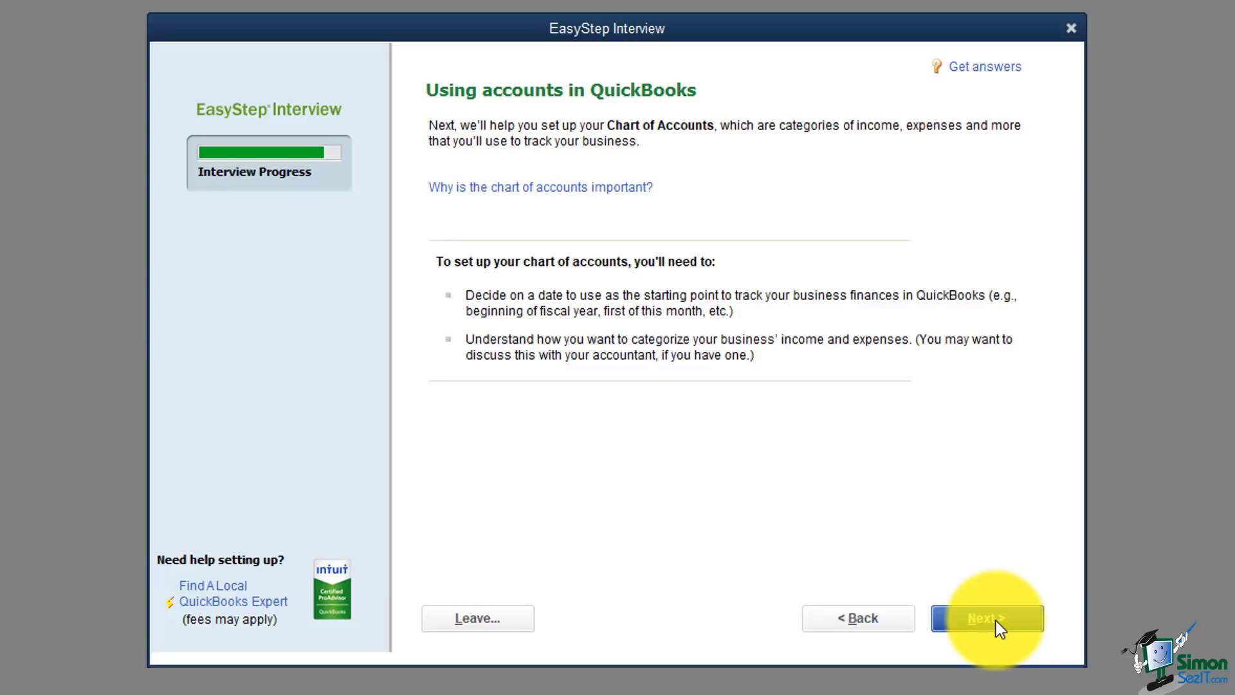
Step: Choose 'Beginning of this fiscal year: 01/01/2018' as the start date
left_click(996, 620)
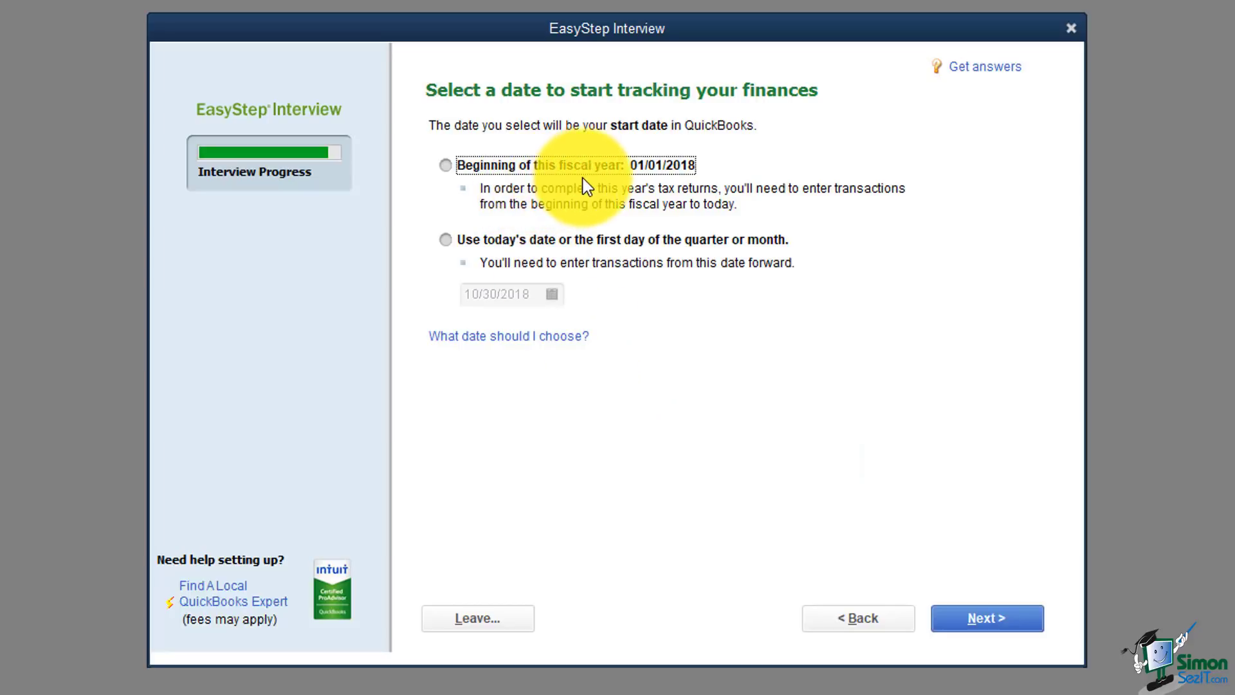
left_click(445, 241)
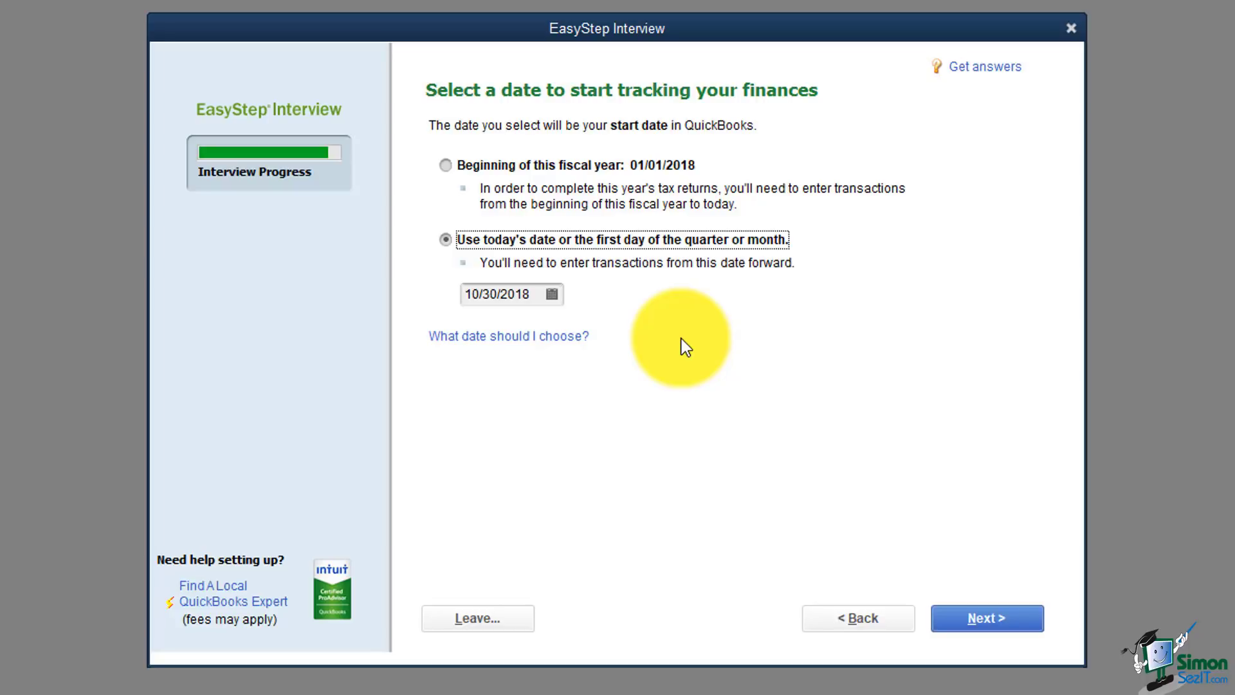
left_click(445, 166)
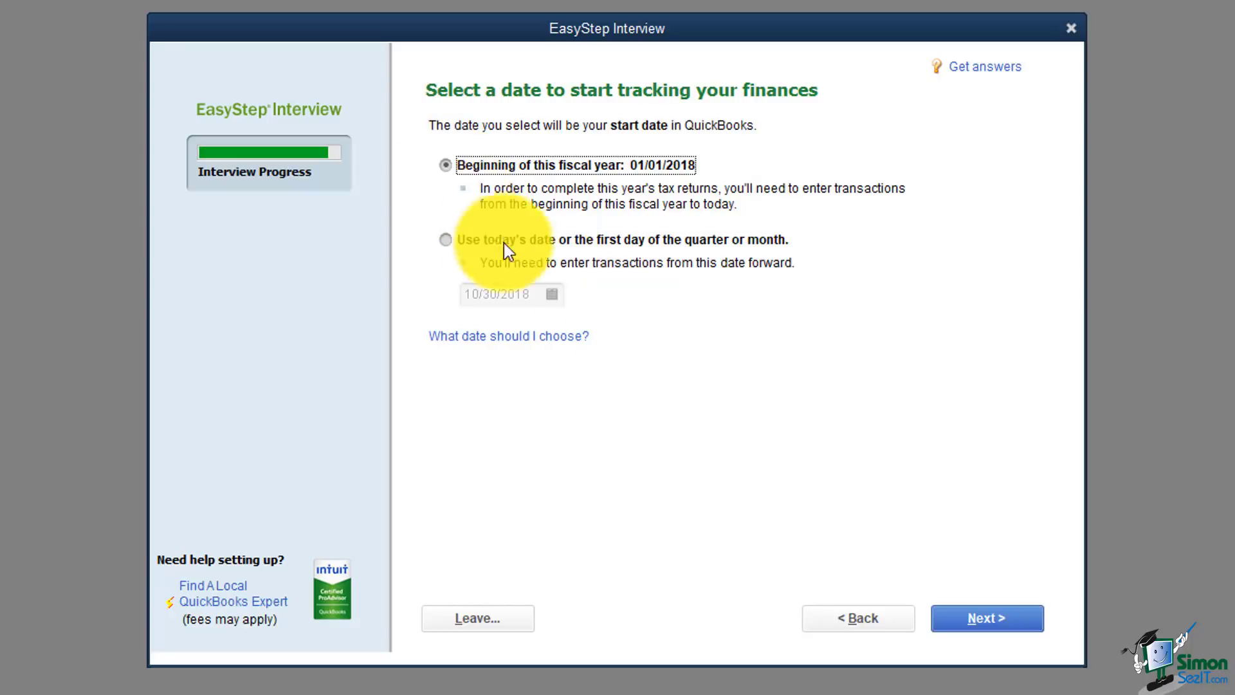
Step: Check Business Licenses and Permits in the income and expense accounts list
left_click(970, 616)
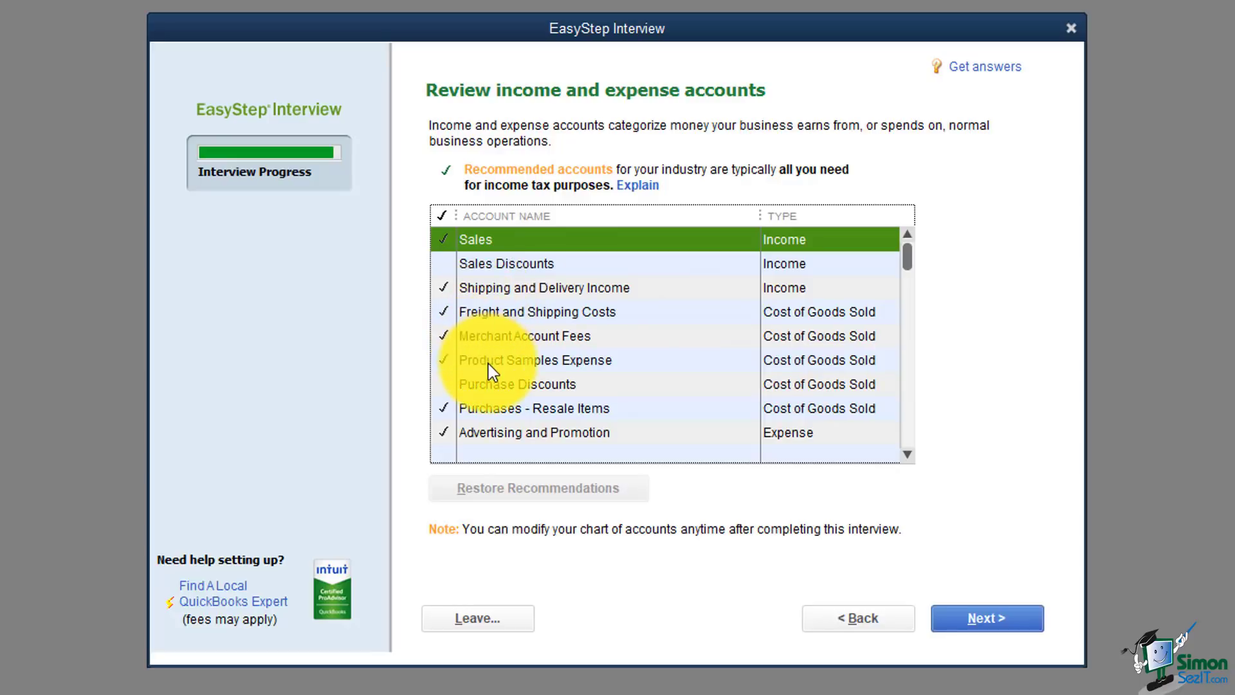
left_click(908, 454)
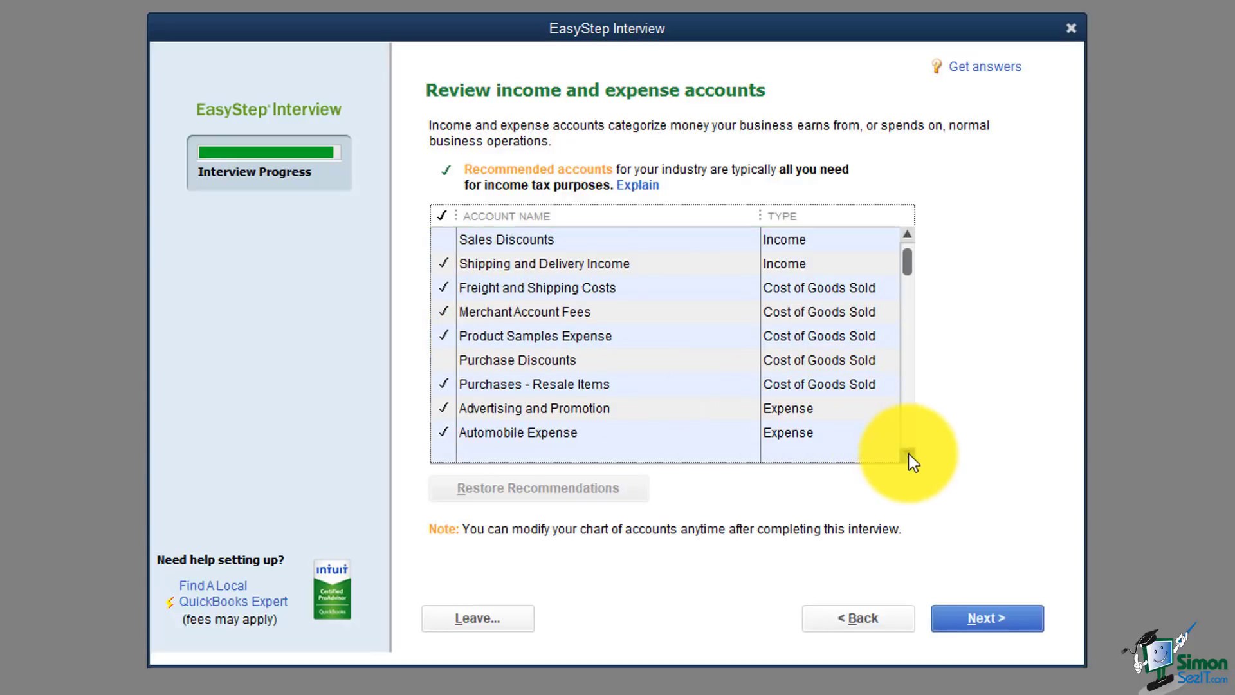
left_click(908, 454)
left_click(908, 454)
left_click(909, 454)
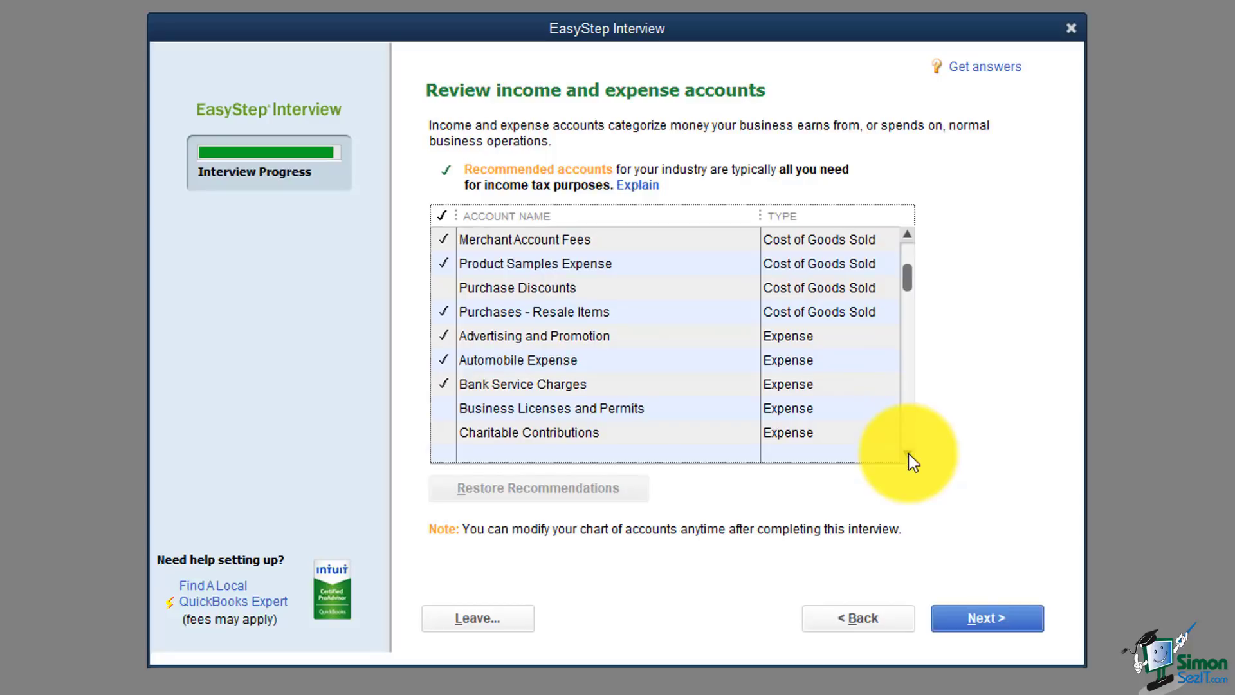
left_click(909, 454)
left_click(908, 454)
left_click(443, 360)
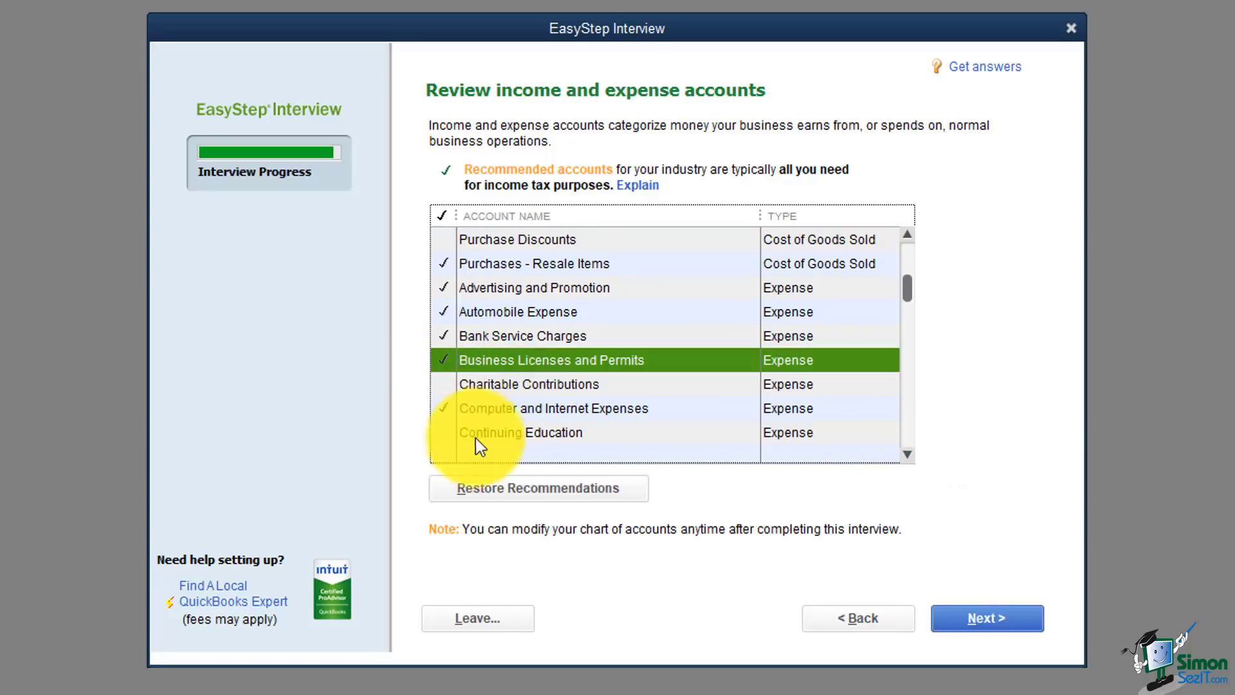
left_click(907, 454)
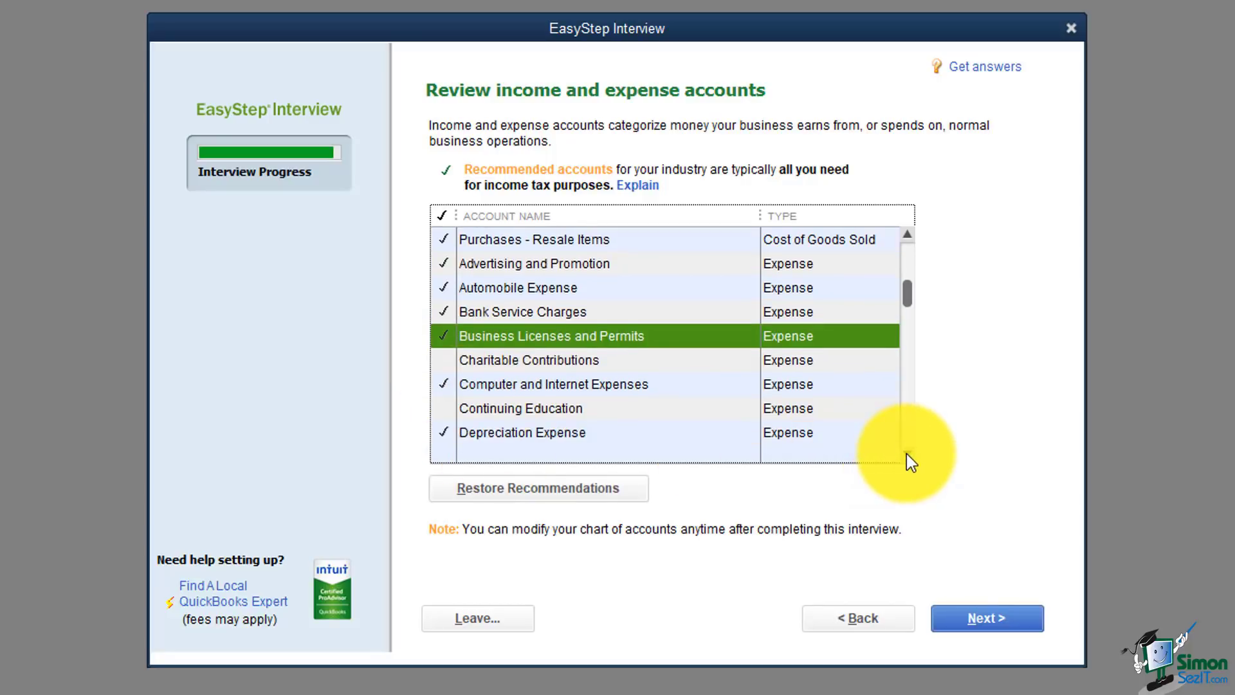
left_click(907, 454)
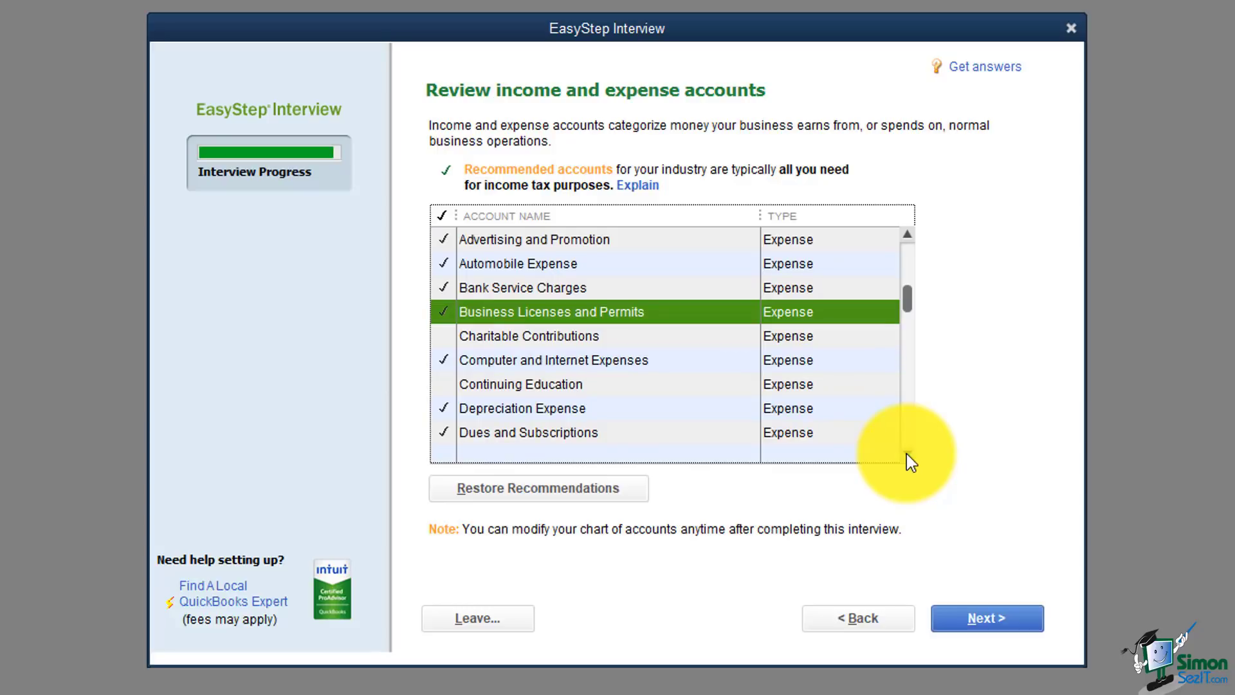
Step: Accept the accounts, reach Congratulations, and choose Go to Setup
left_click(971, 617)
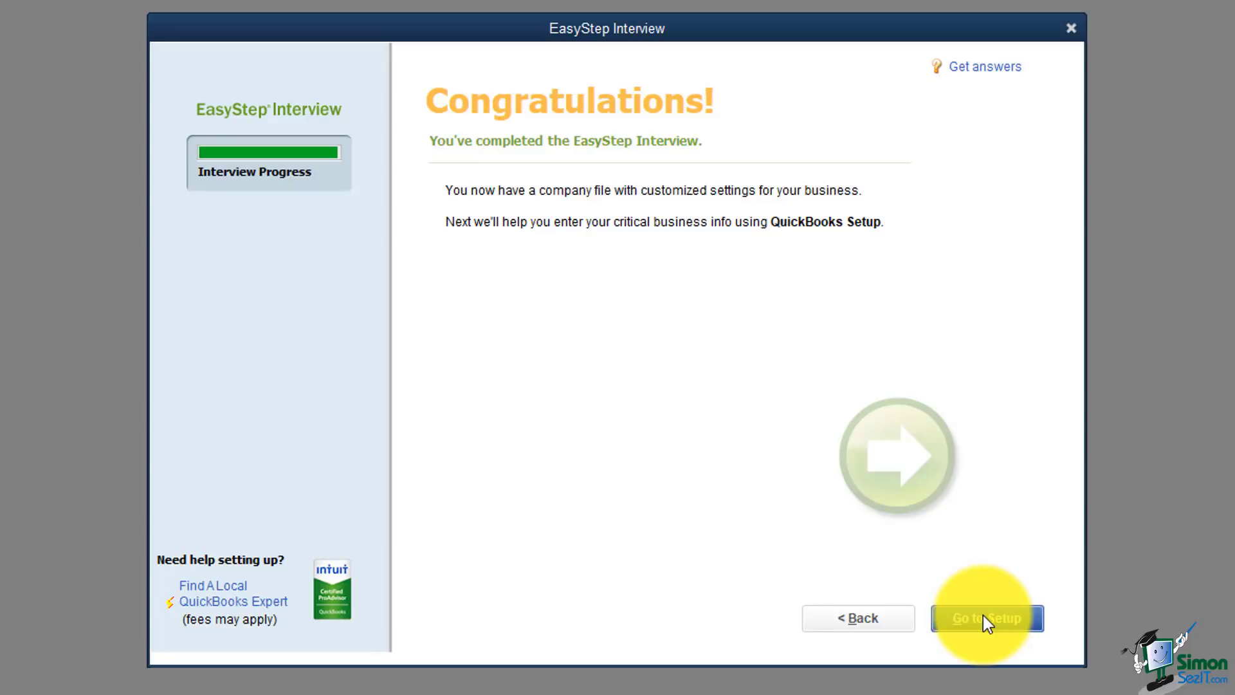
left_click(983, 615)
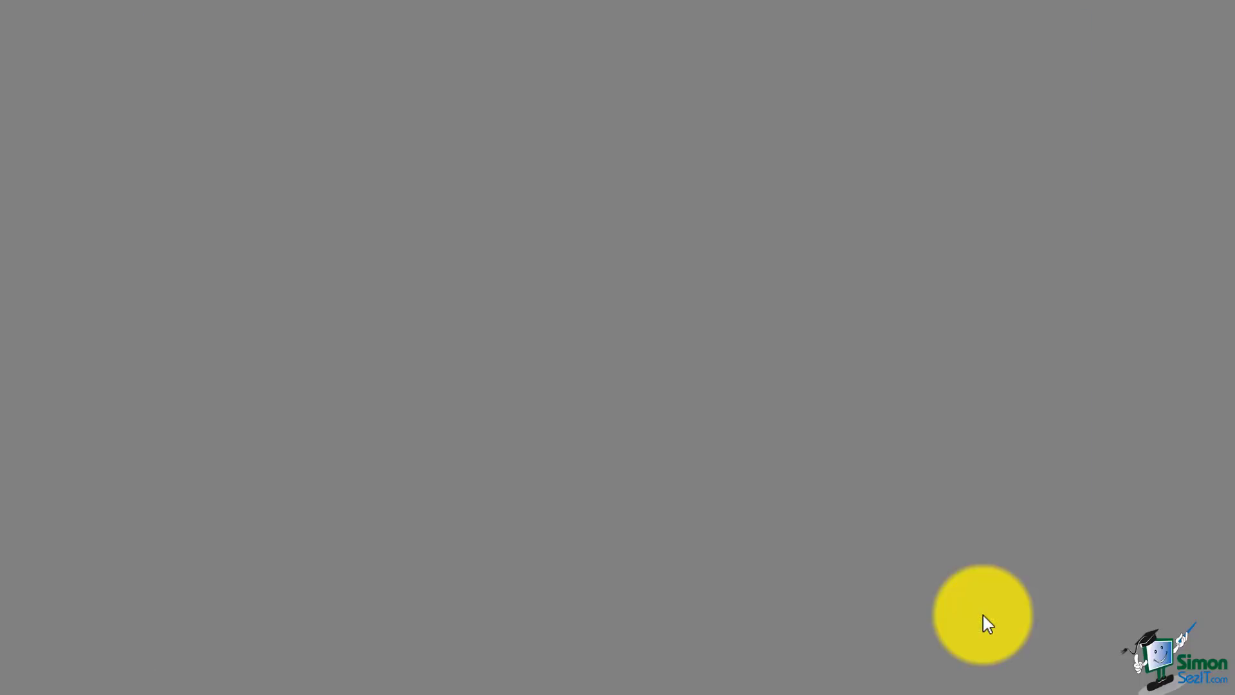